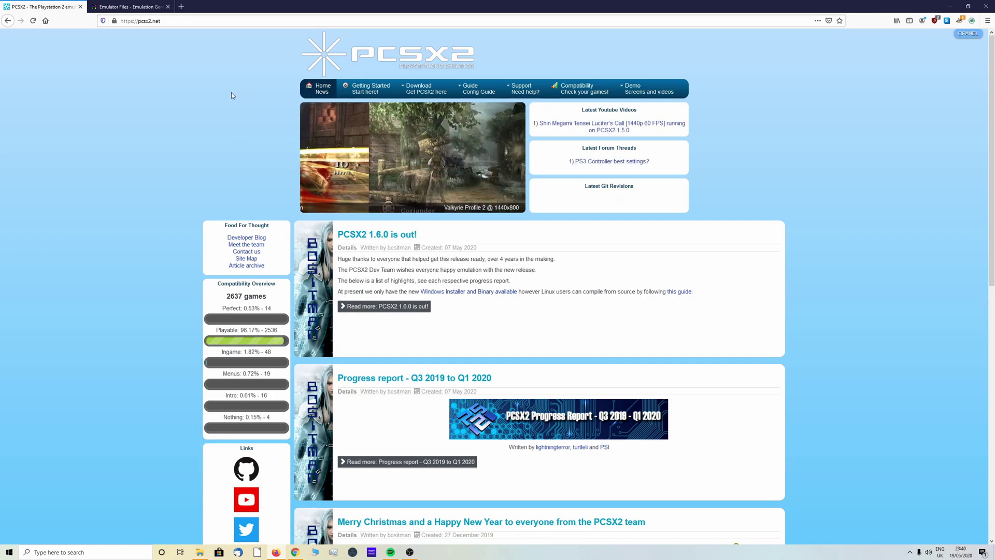
Go to the pcsx2.net Download page through the 'Get PCSX2 here' menu item.
mouse_move(425, 87)
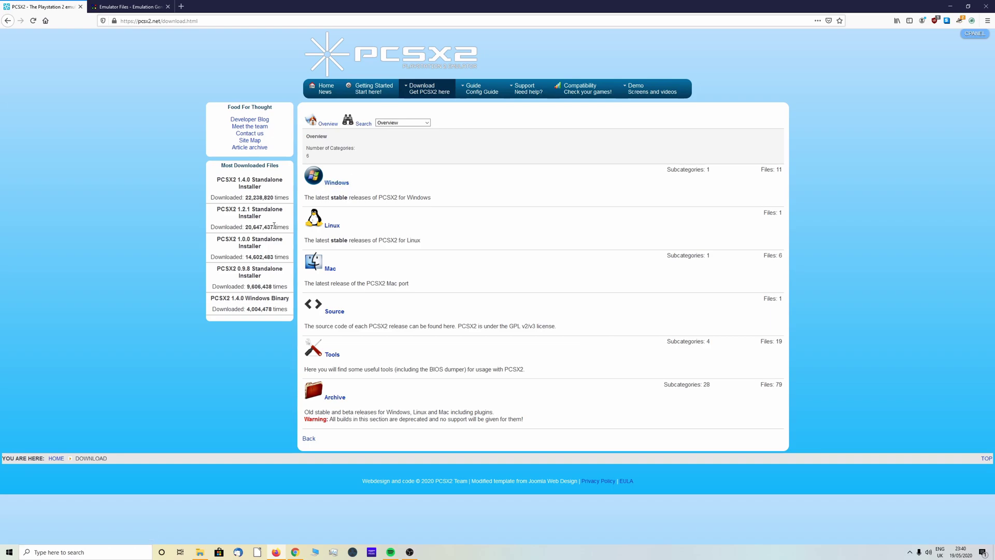
Download and save the PCSX2 1.6.0 Standalone Installer from the Windows releases.
left_click(336, 185)
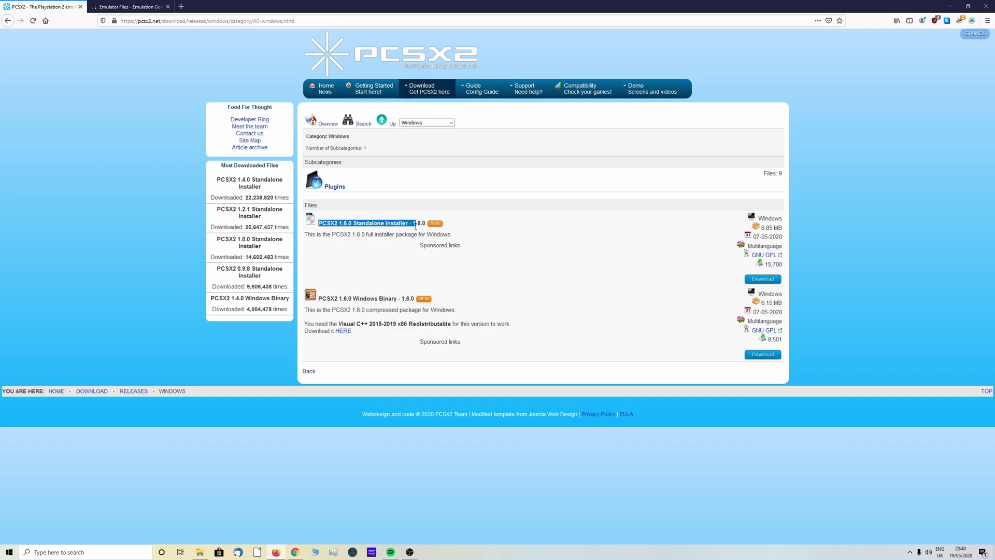
left_click(767, 281)
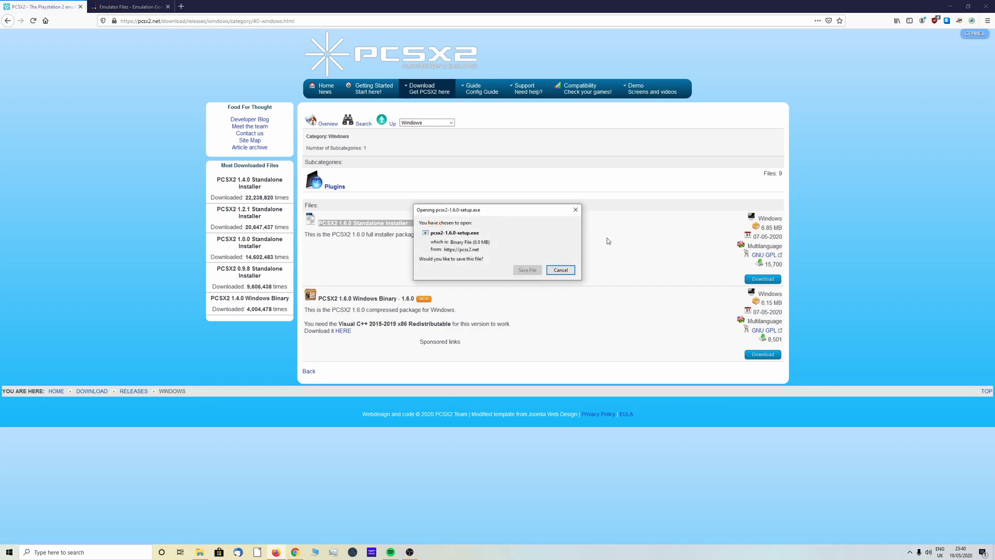
left_click(528, 269)
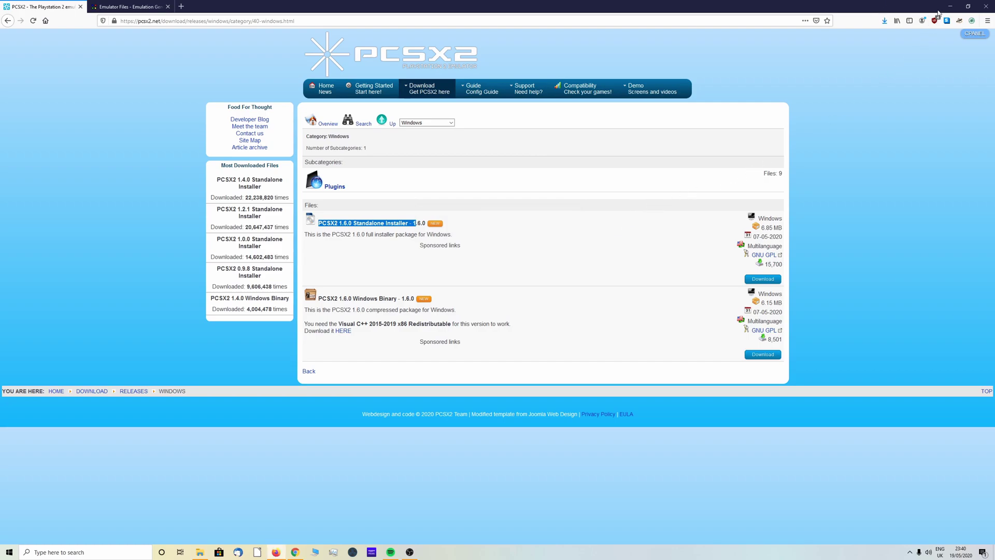
Confirm pcsx2-1.6.0-setup.exe finished downloading, then minimize Firefox to show the desktop.
left_click(884, 21)
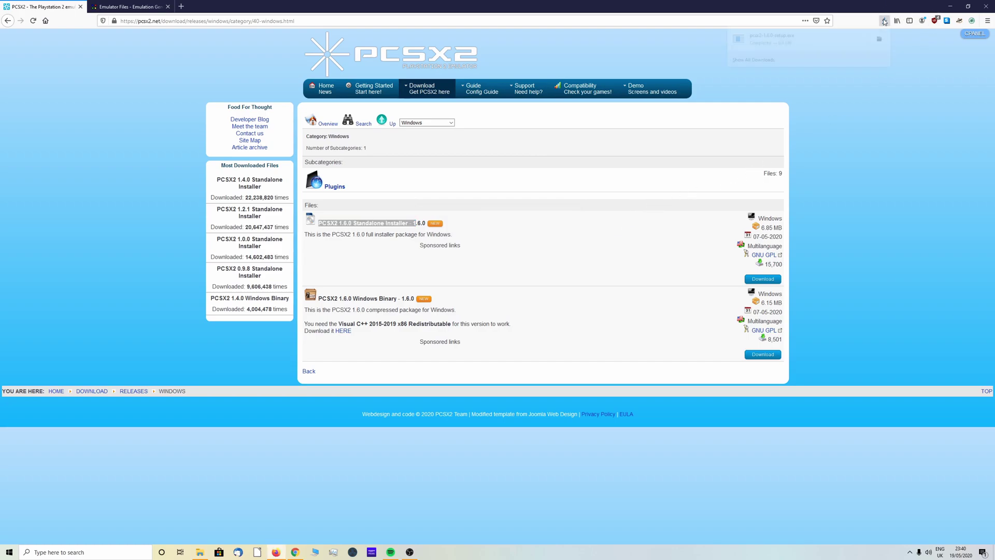
left_click(895, 118)
left_click(950, 6)
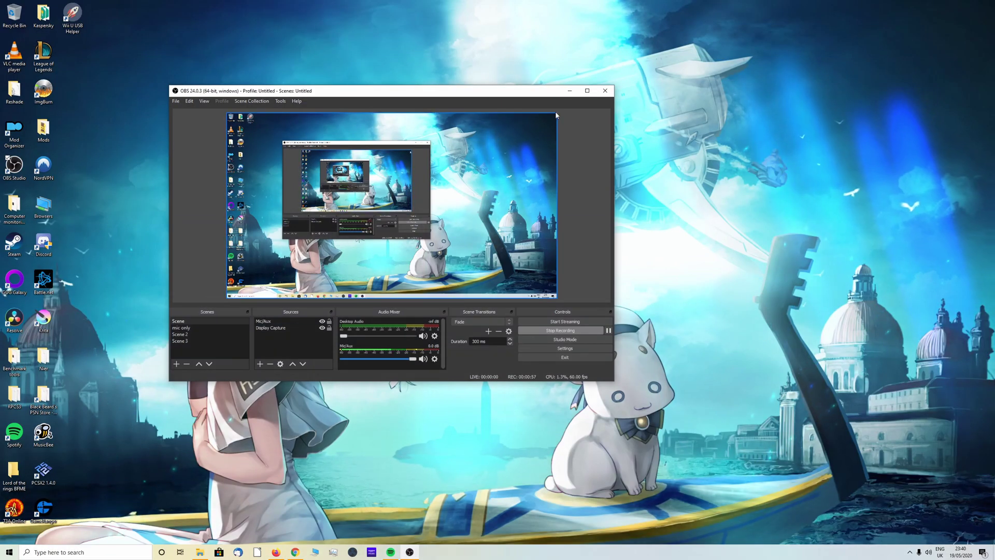
Find Downloads via Windows search and move pcsx2-1.6.0-setup.exe from it onto the desktop.
left_click(569, 90)
left_click(11, 551)
type("d")
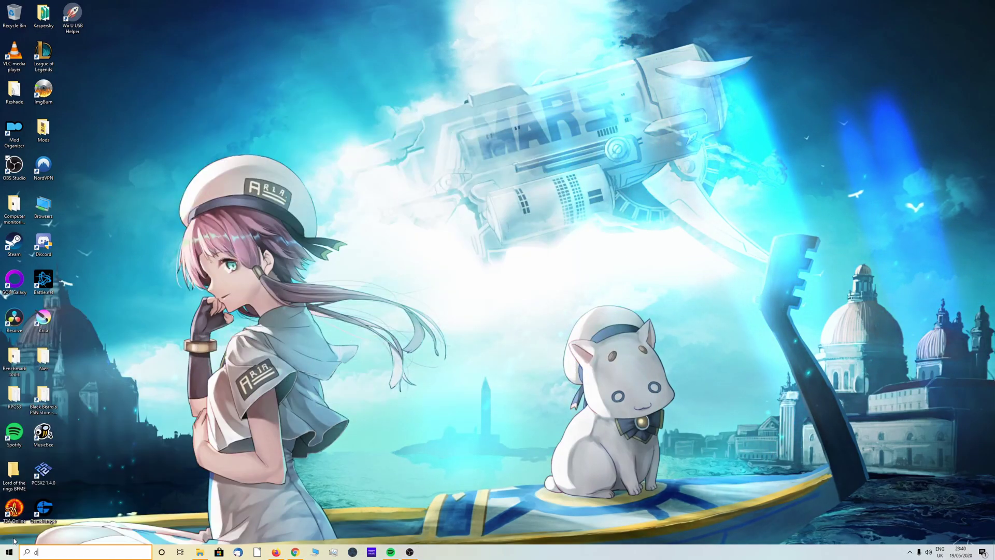
type("ownloads")
key("Return")
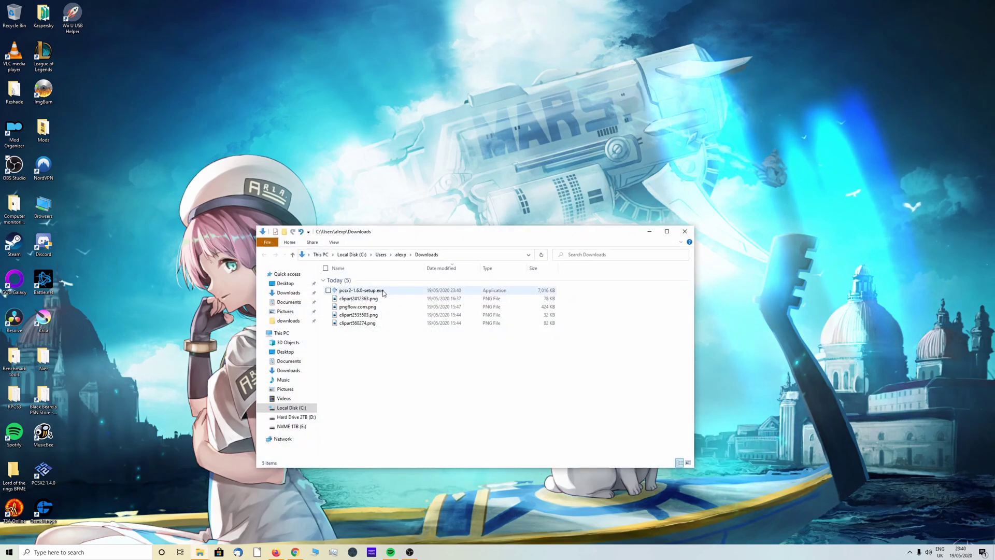
left_click_drag(383, 293, 422, 129)
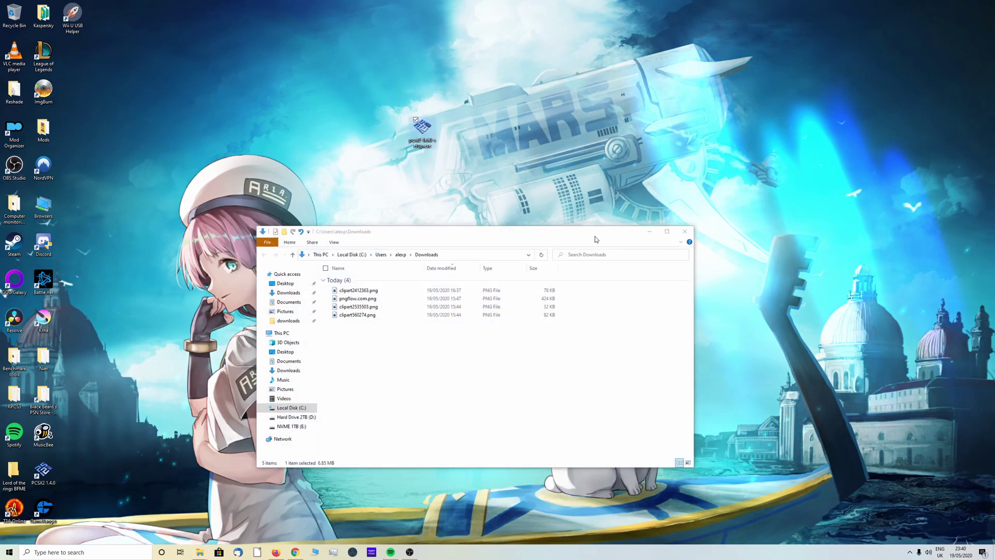
left_click(685, 231)
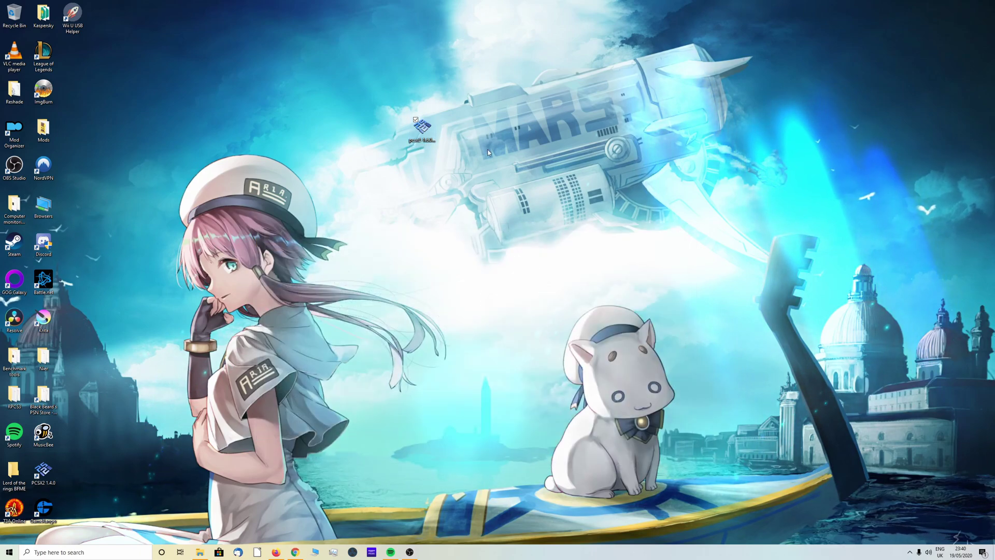
left_click_drag(422, 129, 276, 96)
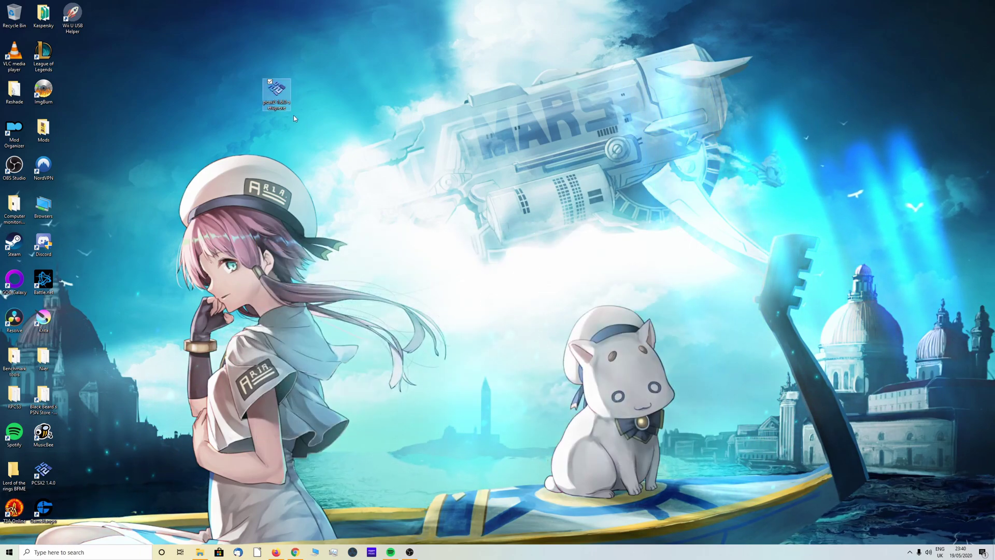
Run pcsx2-1.6.0-setup.exe as a Normal Installation without Start Menu shortcuts, replacing version 1.4.0.
double_click(277, 93)
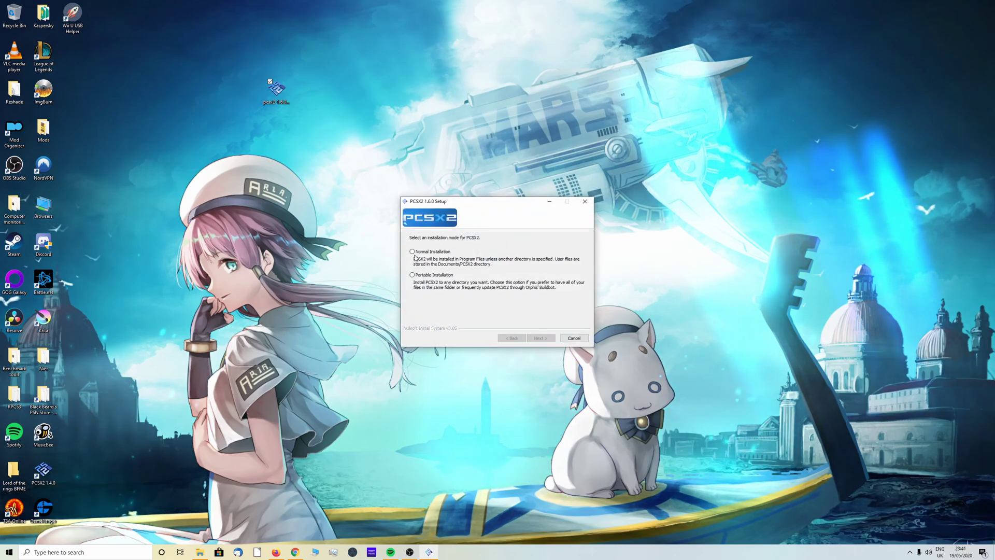
left_click(413, 252)
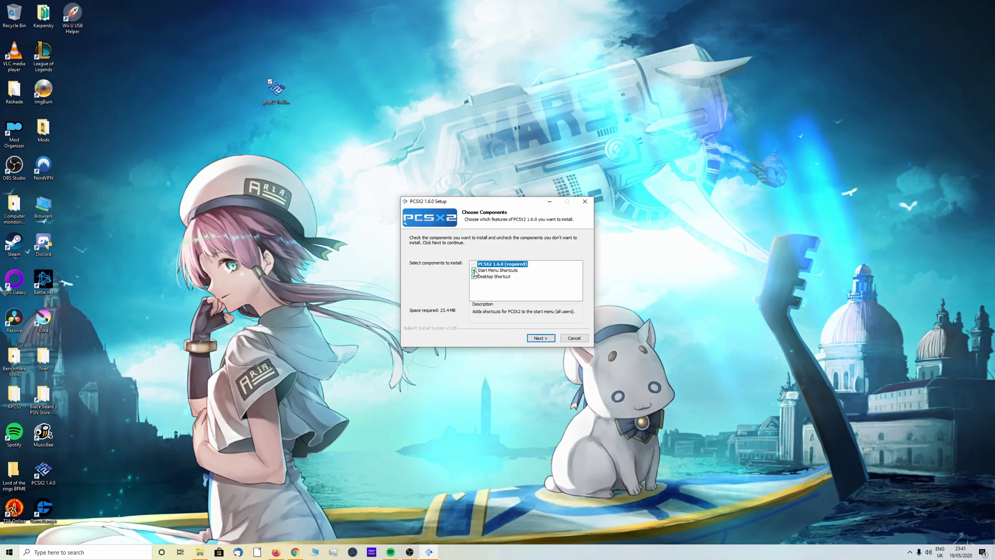
left_click(474, 270)
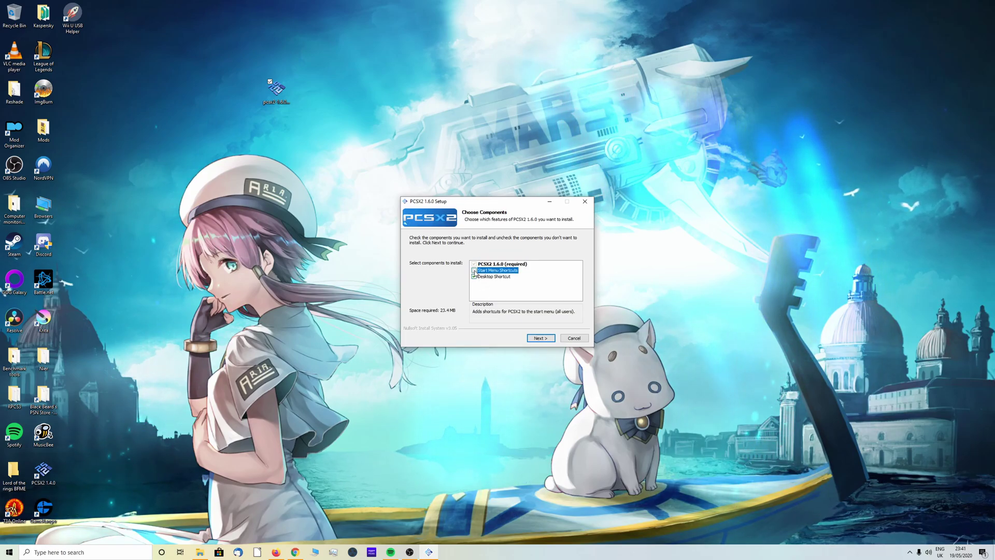
left_click(536, 338)
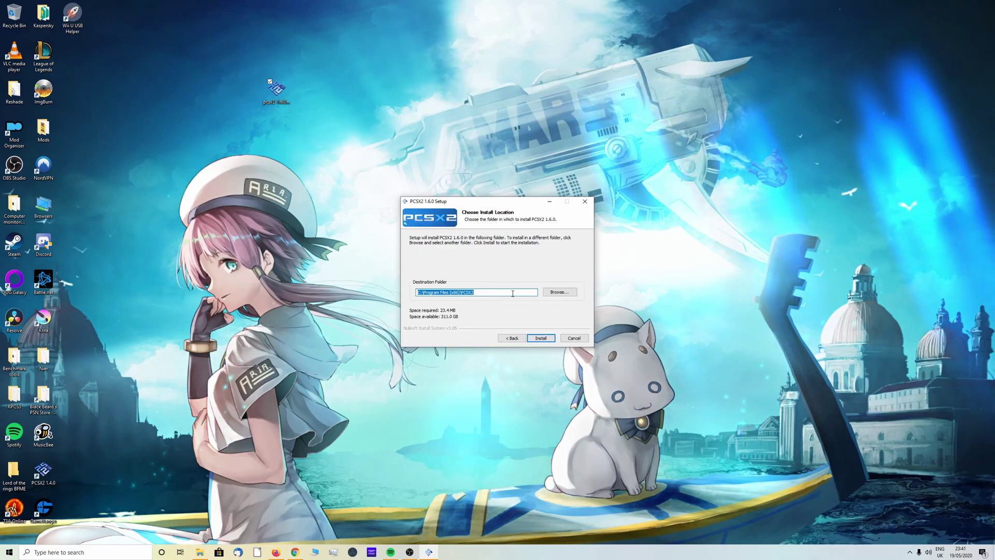
left_click(541, 339)
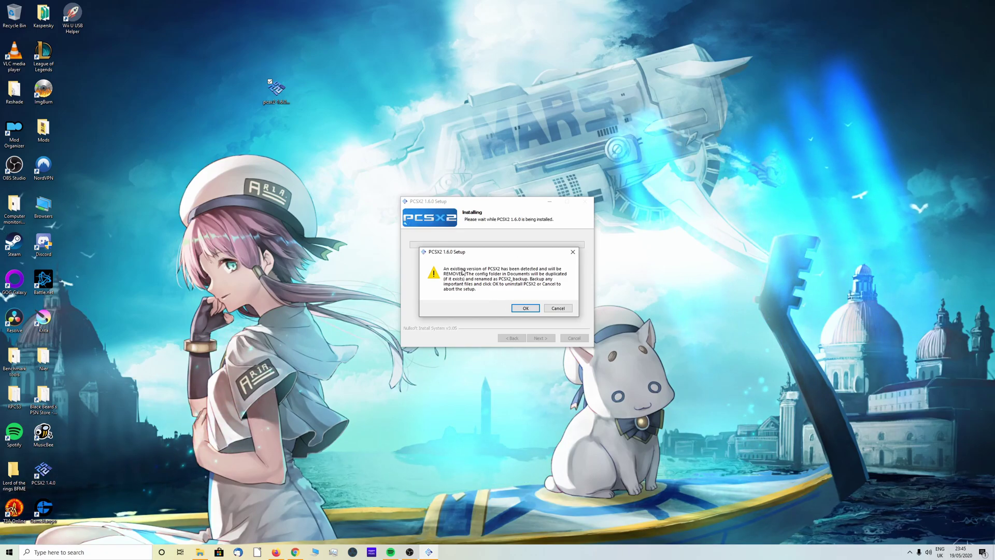
left_click(525, 309)
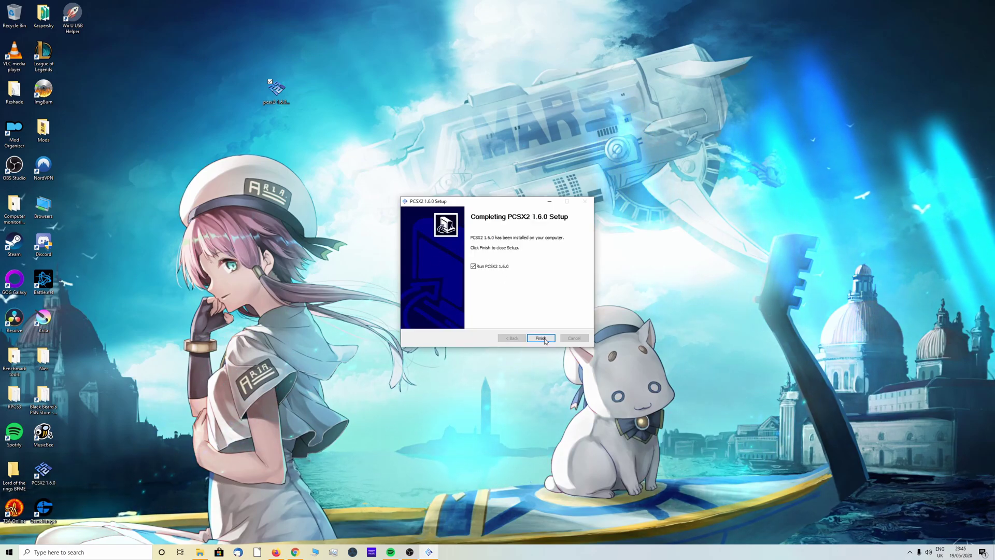
Launch PCSX2 and accept the default language and plugins until the empty BIOS page.
left_click(541, 338)
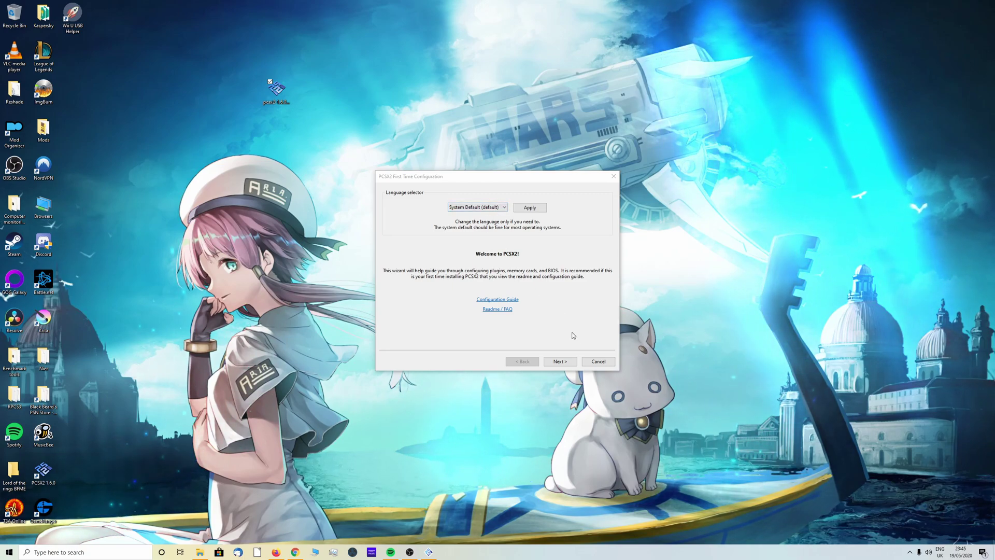
left_click(559, 361)
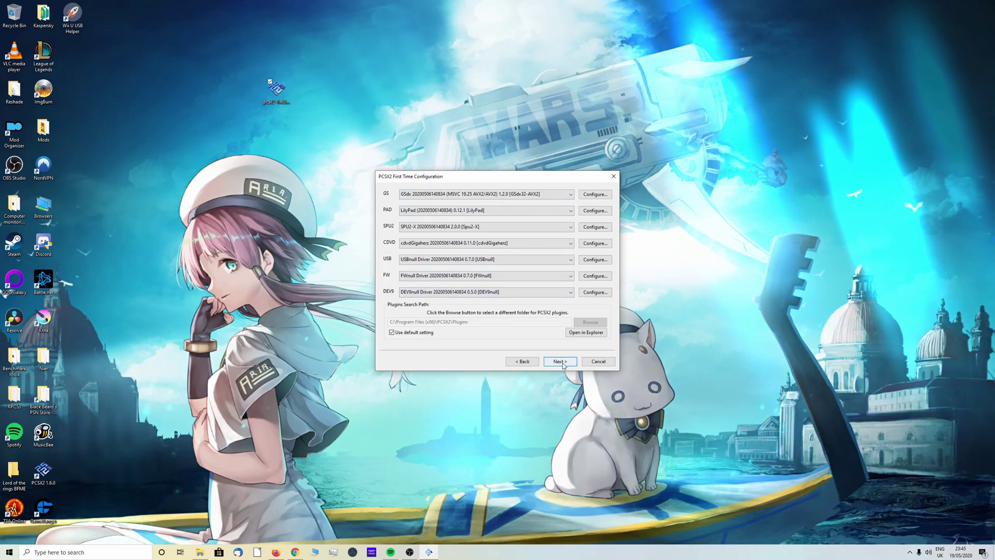
left_click(562, 363)
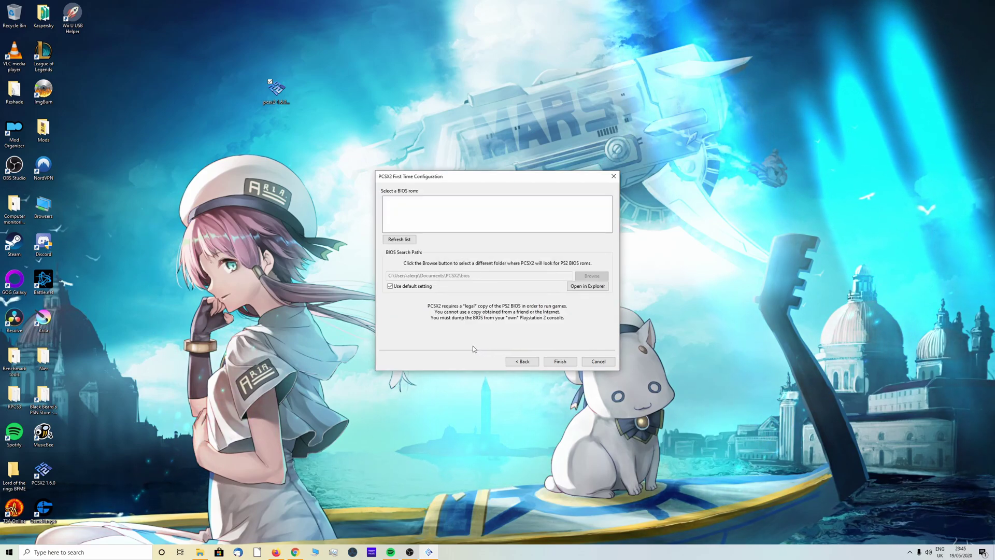
left_click_drag(415, 178, 415, 185)
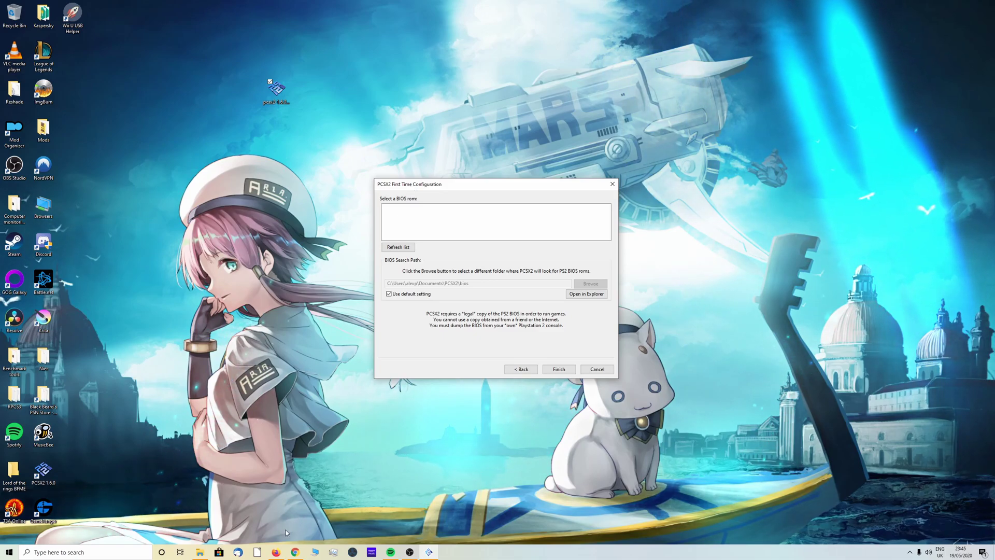
left_click(275, 553)
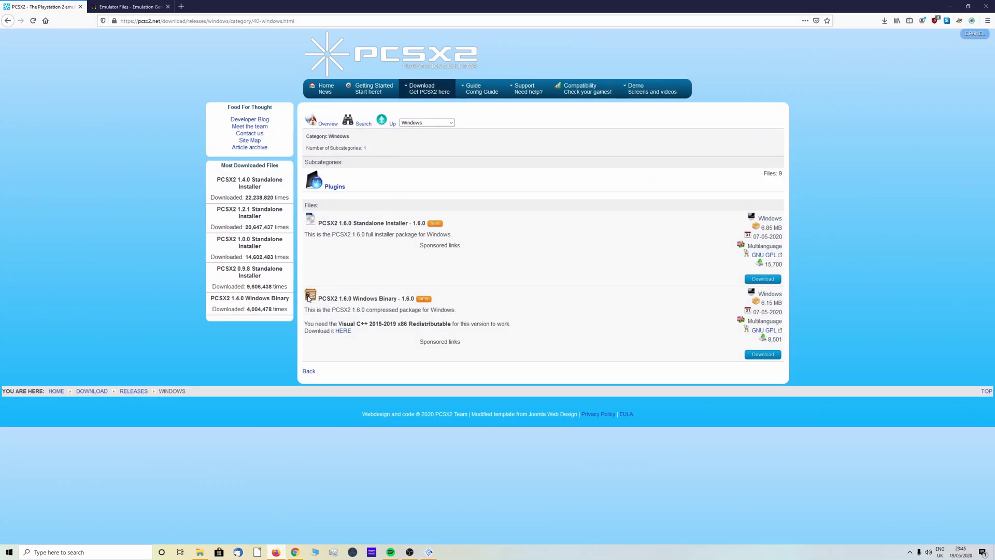
Find the PlayStation 2 BIOS files link on the wiki's Emulator Files page.
left_click(127, 7)
scroll(344, 266, "up", 4)
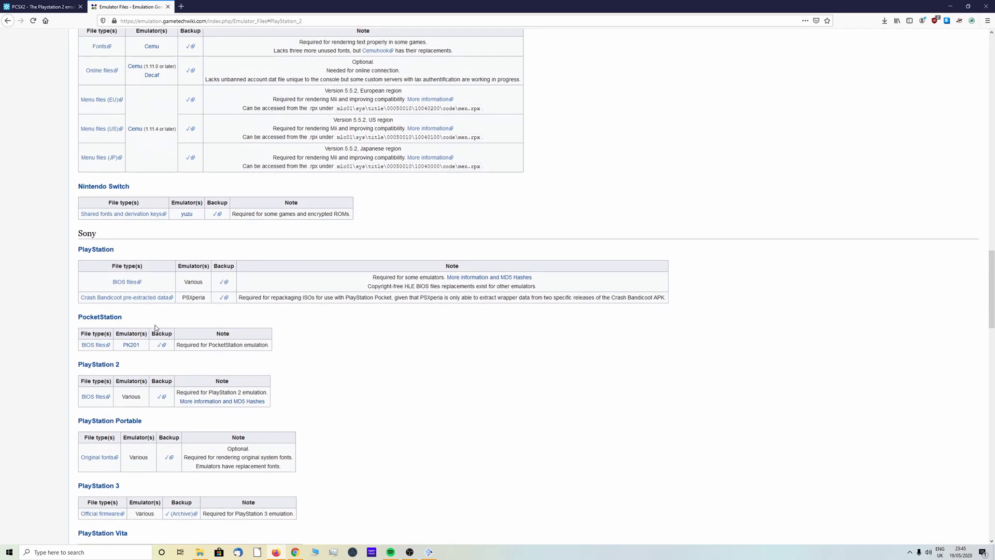
scroll(161, 322, "down", 2)
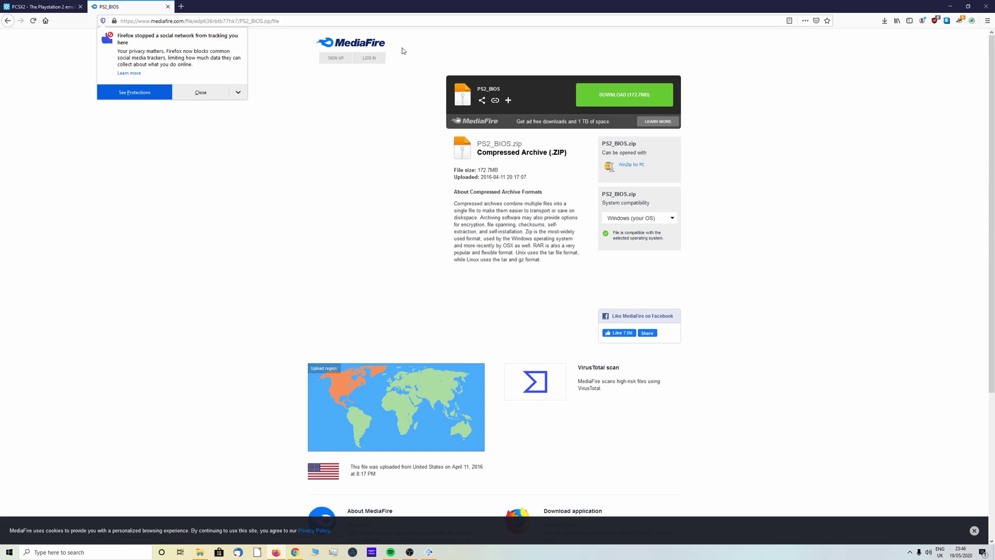
Download and save PS2_BIOS.zip (172.7MB) from MediaFire, then check its progress.
left_click(618, 99)
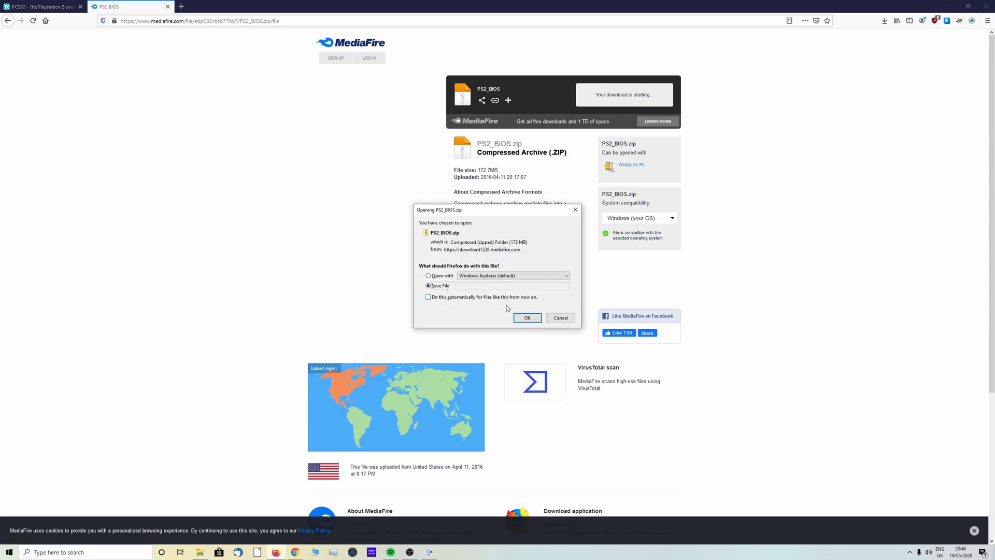
left_click(528, 318)
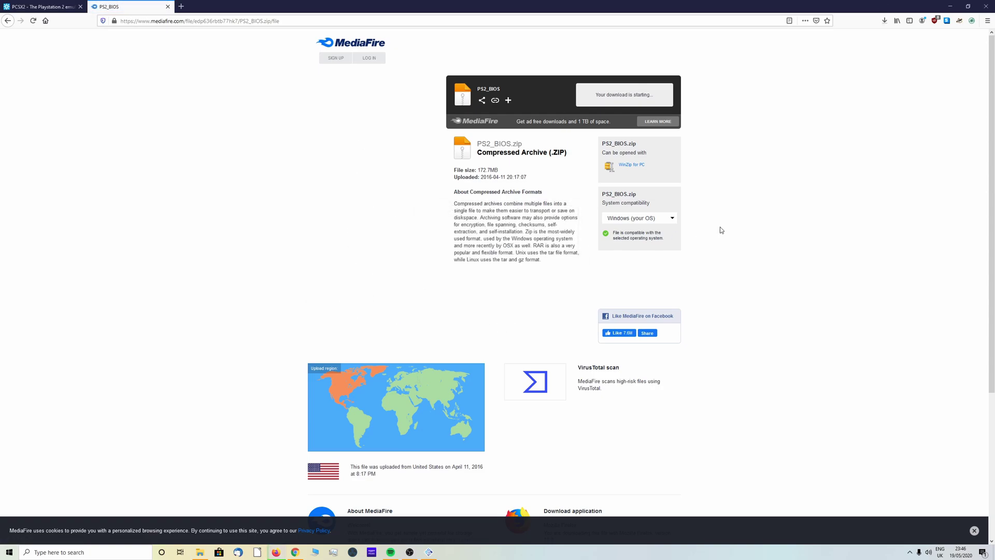
left_click(885, 21)
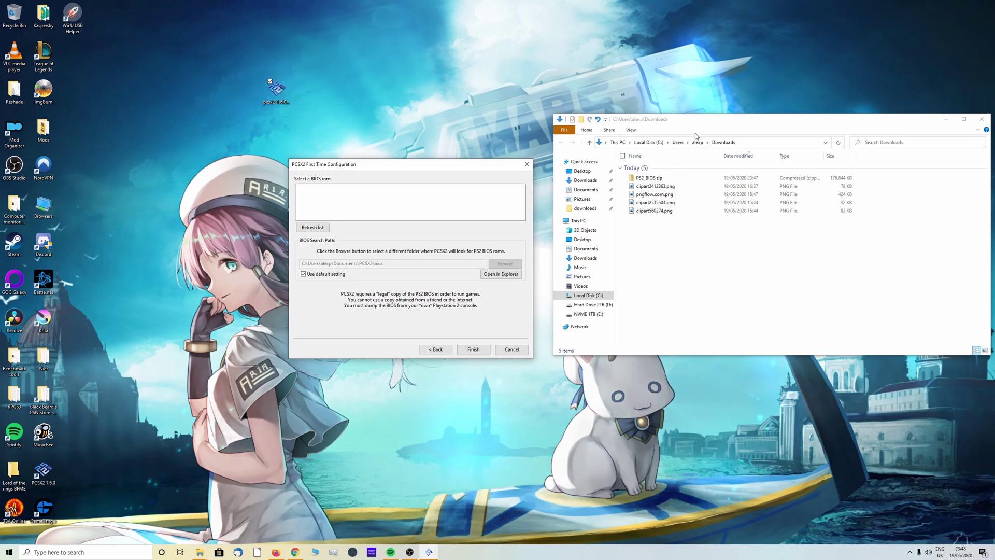
Drag PS2_BIOS.zip out of the Downloads window onto the desktop.
left_click(676, 120)
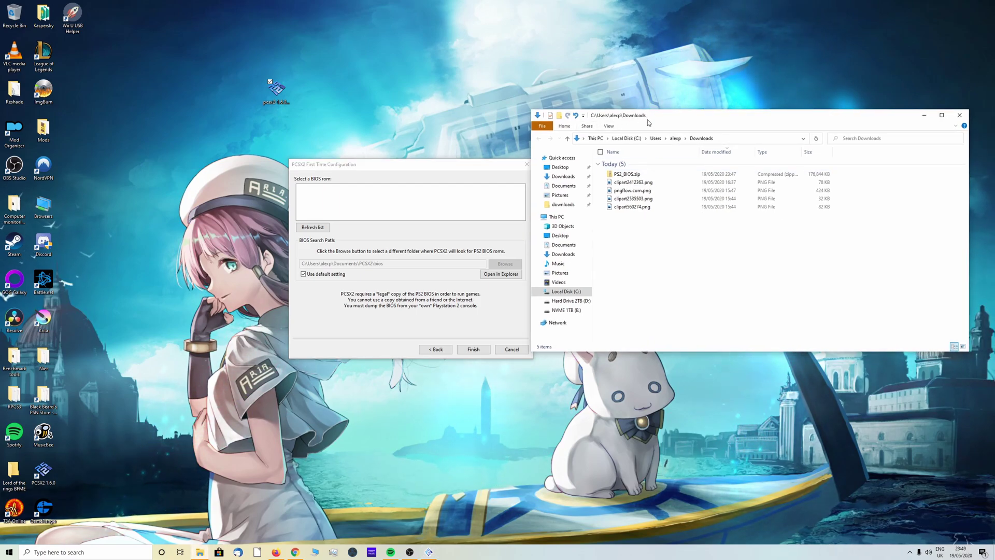
left_click_drag(644, 119, 677, 122)
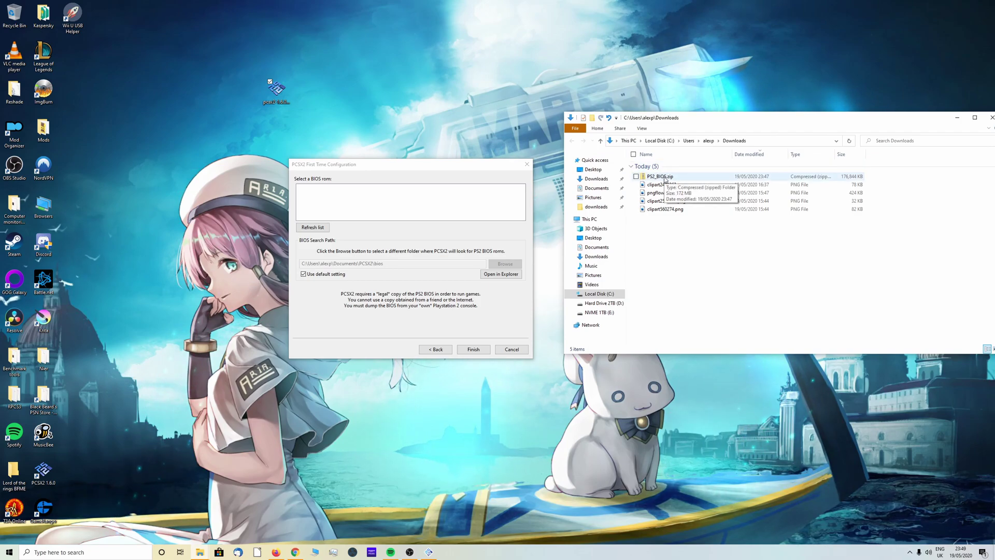
left_click_drag(665, 179, 406, 113)
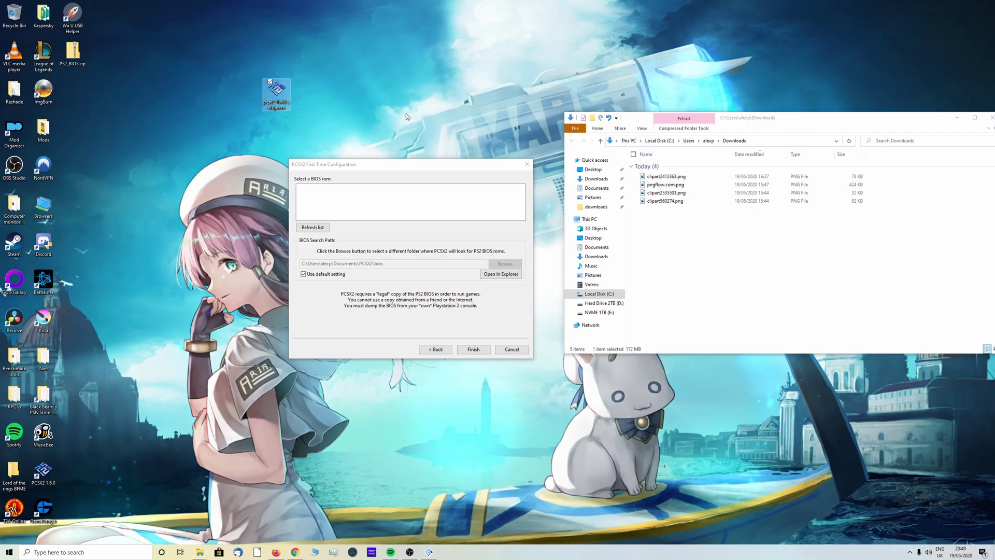
Create a new desktop folder named Bios and move PS2_BIOS.zip into it.
right_click(462, 89)
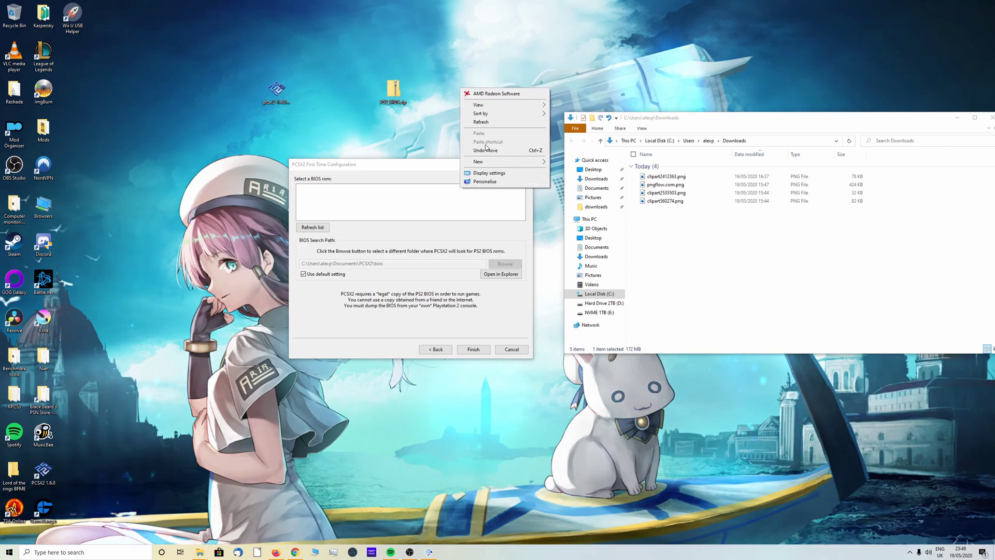
mouse_move(518, 161)
left_click(559, 164)
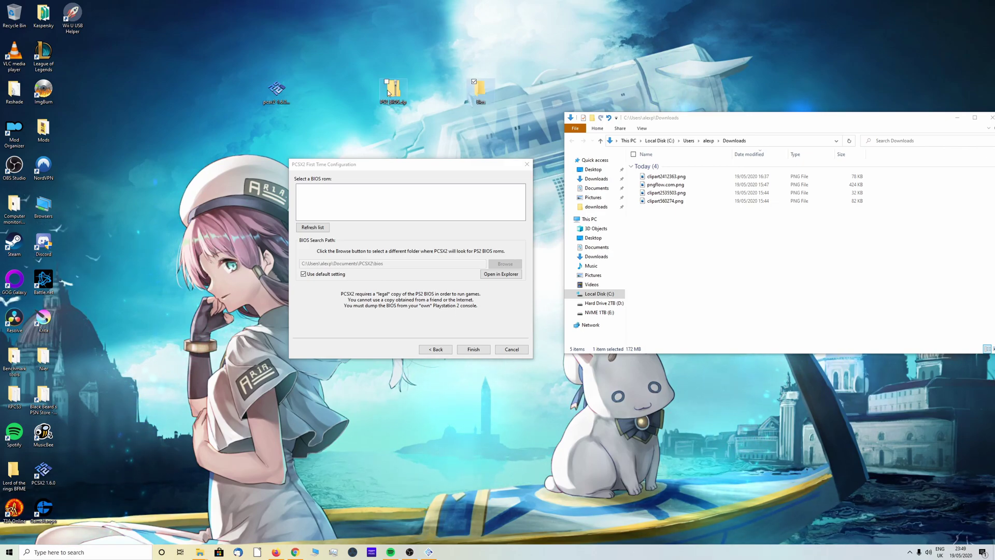
left_click_drag(388, 93, 359, 90)
Extract PS2_BIOS.zip inside the Bios folder with 7-Zip's Extract Here, then close the window.
double_click(359, 90)
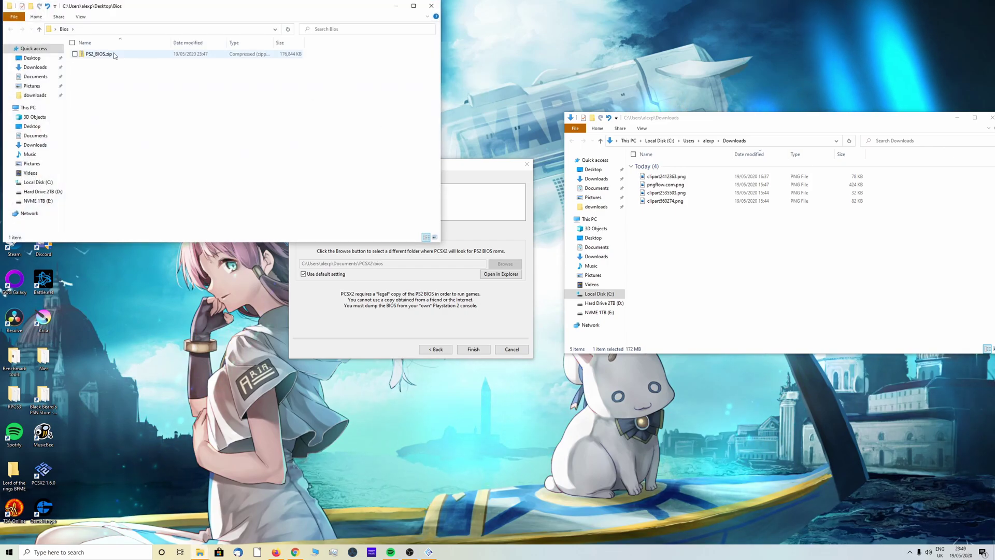
left_click(113, 56)
right_click(112, 57)
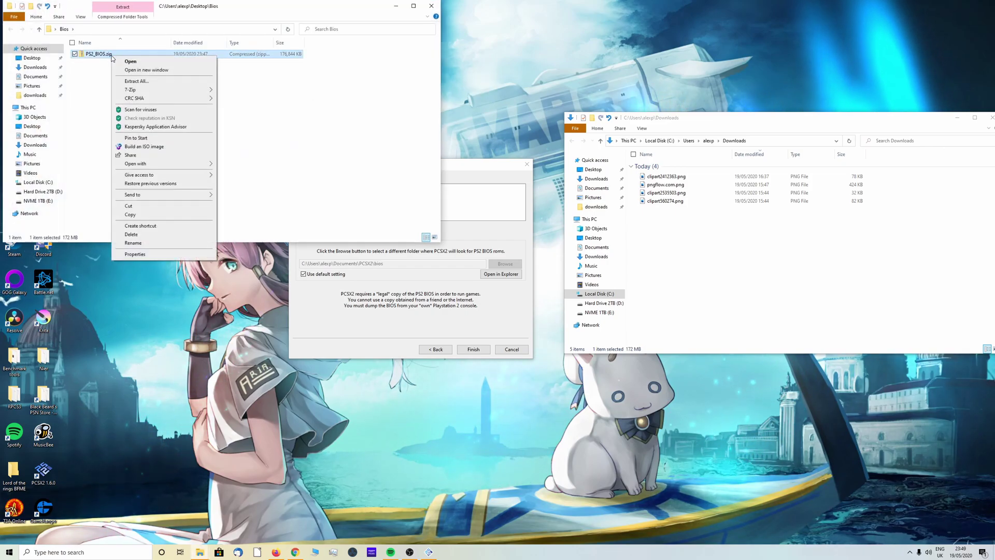
mouse_move(142, 92)
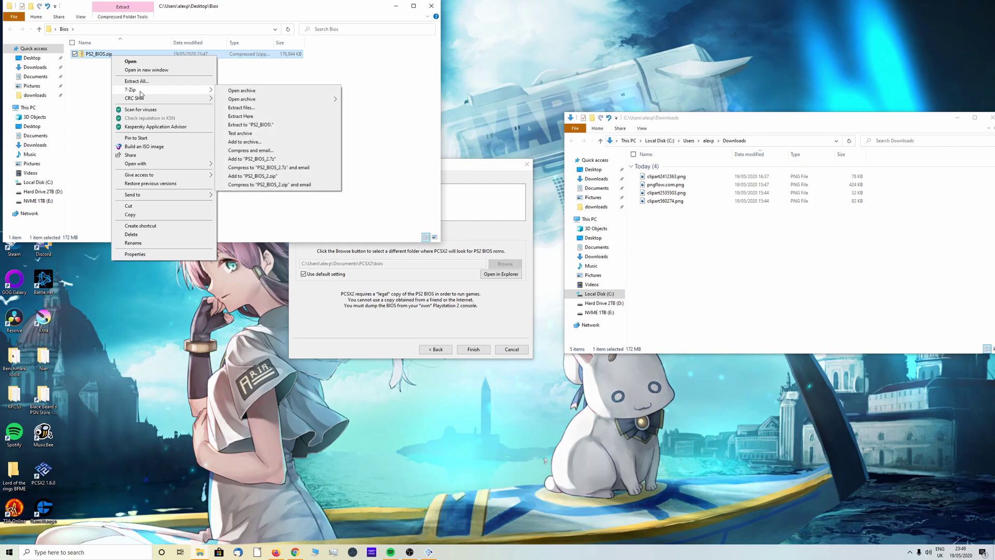
left_click(261, 117)
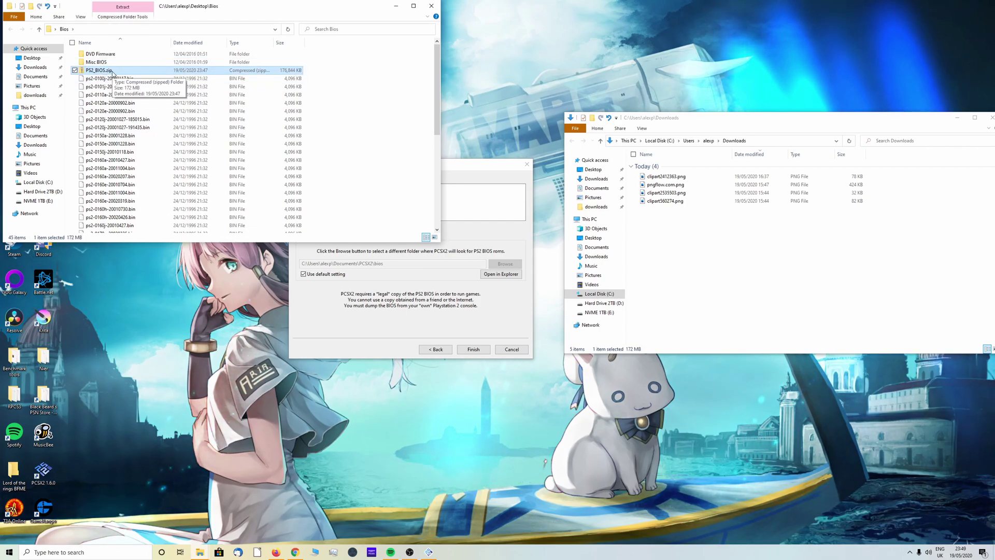
left_click(431, 6)
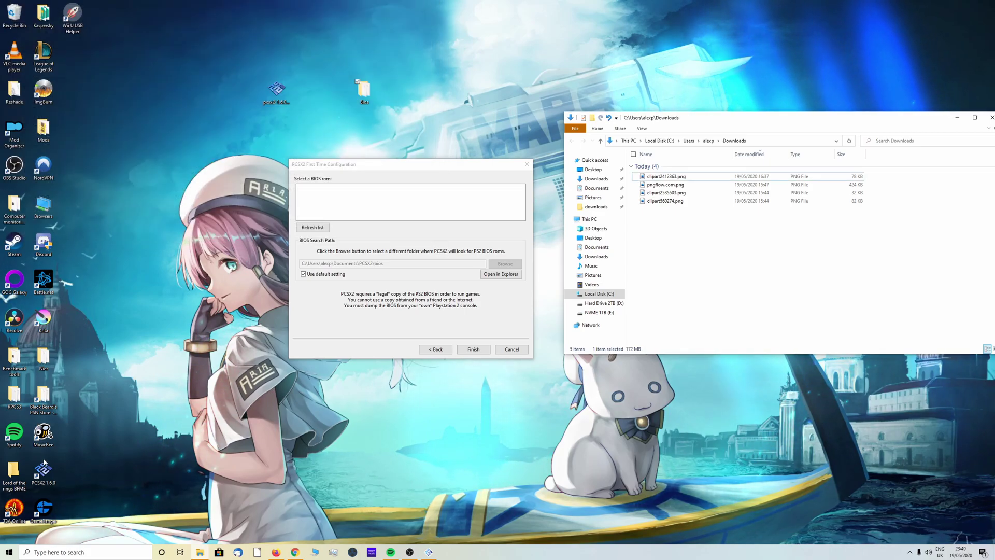
left_click_drag(44, 472, 134, 311)
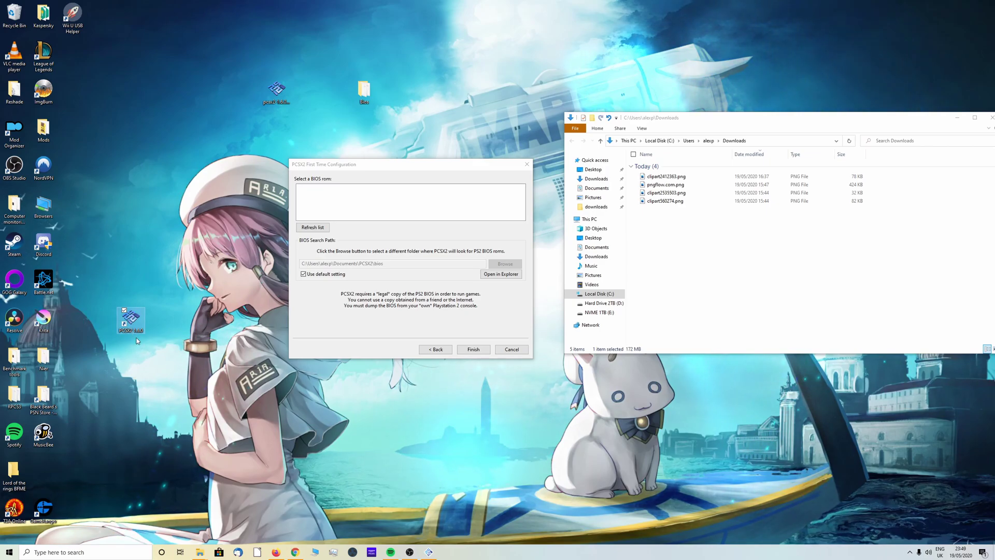
Move the desktop Bios folder into C:\Program Files (x86)\PCSX2, approving administrator permission.
right_click(128, 323)
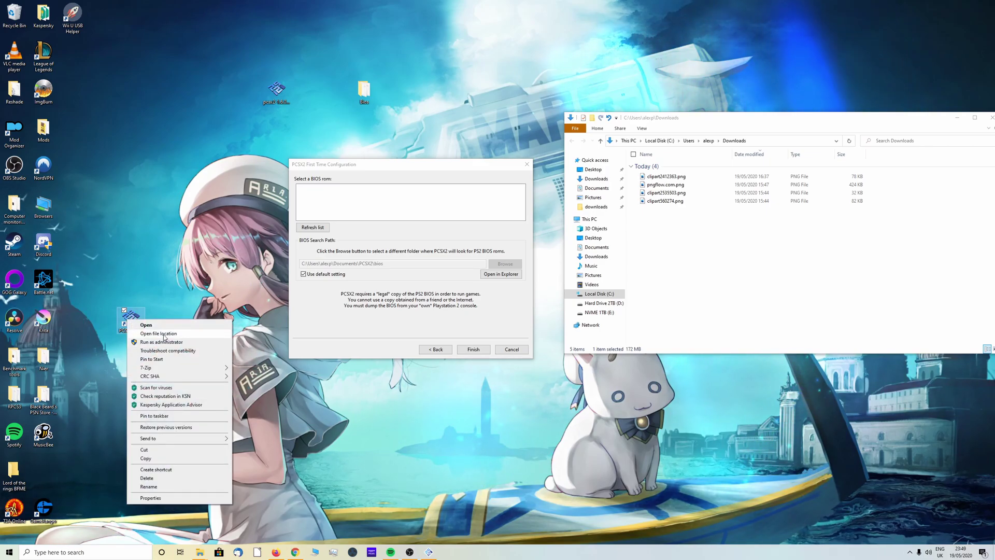
left_click(164, 334)
left_click_drag(208, 10, 195, 212)
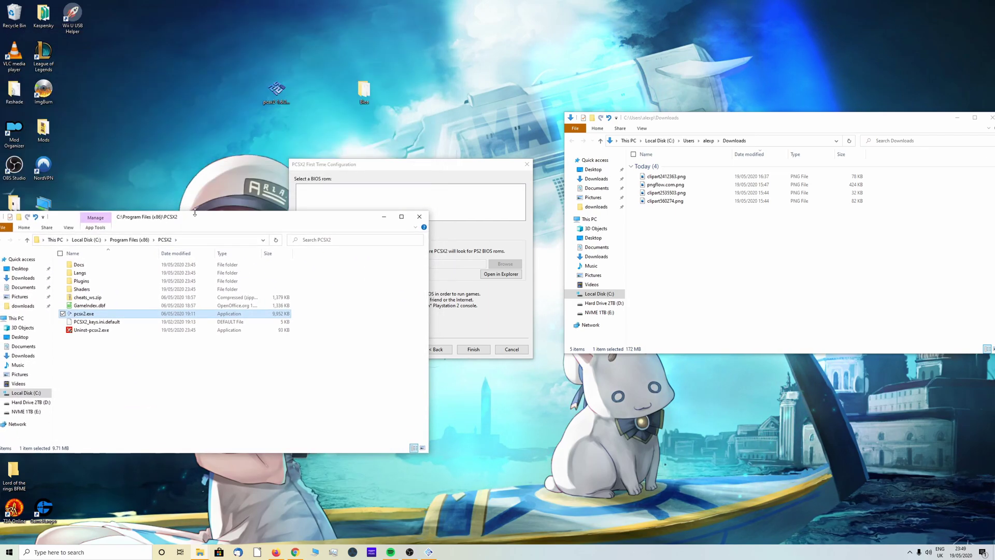
left_click_drag(358, 93, 139, 370)
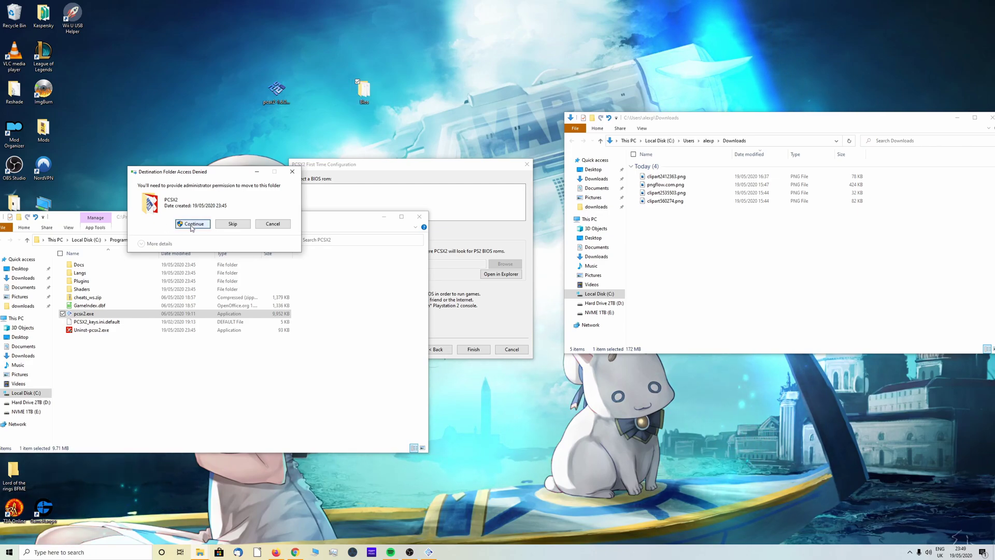
left_click(193, 224)
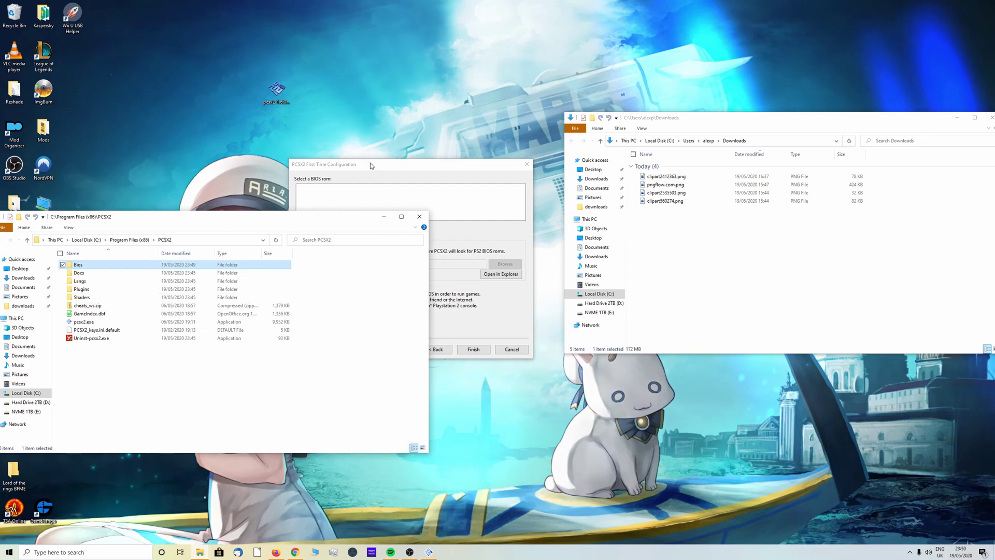
Rescan for BIOS roms and turn off the default BIOS search path.
left_click(384, 217)
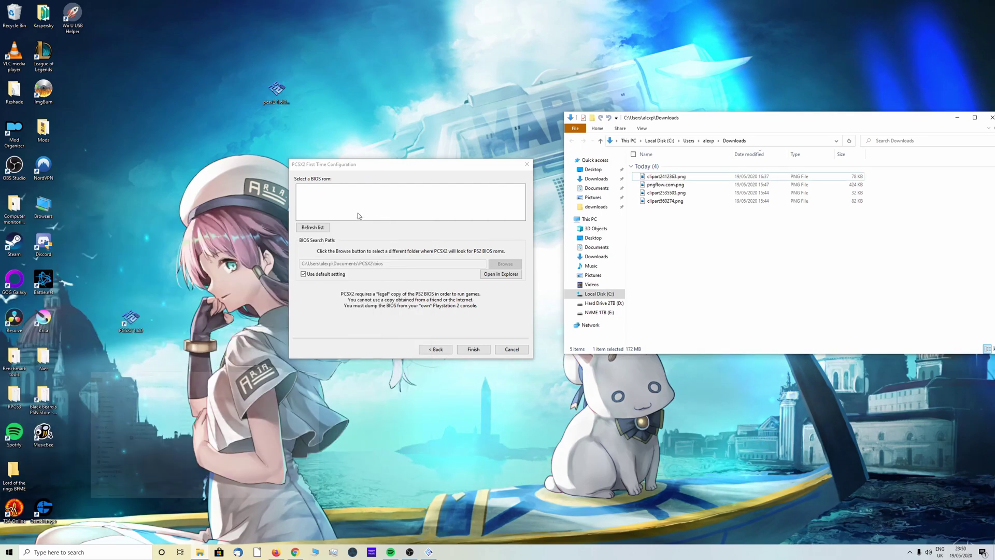
left_click(315, 226)
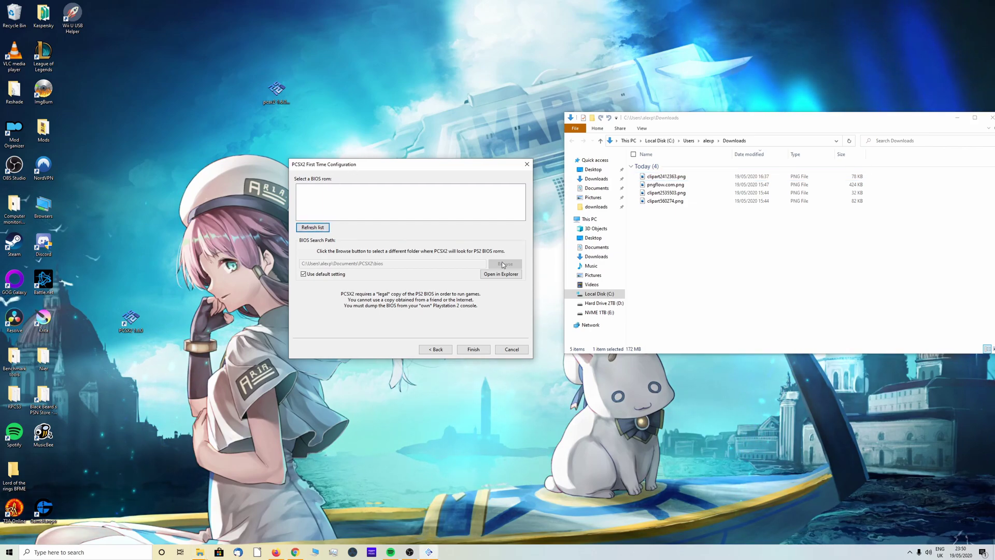
left_click(303, 274)
left_click(304, 275)
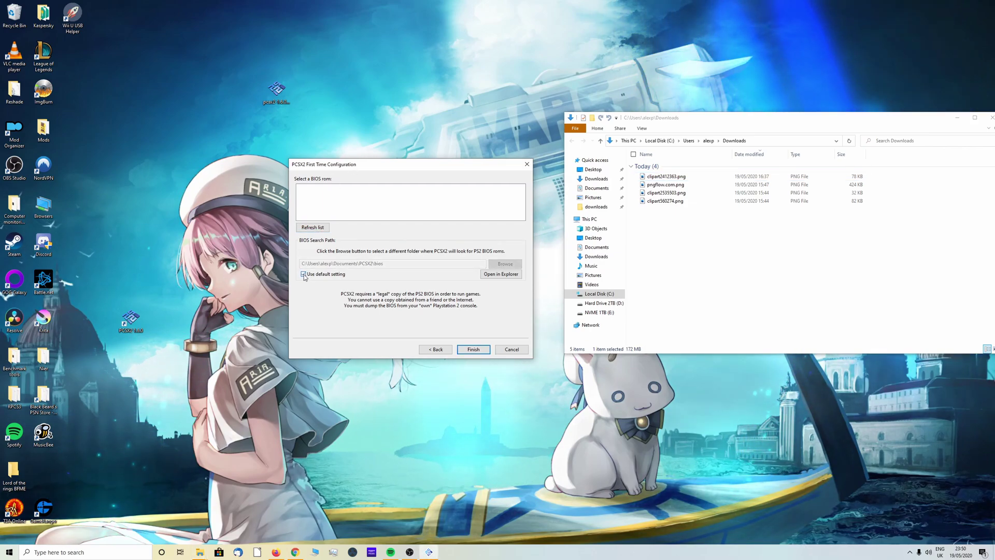
left_click(304, 274)
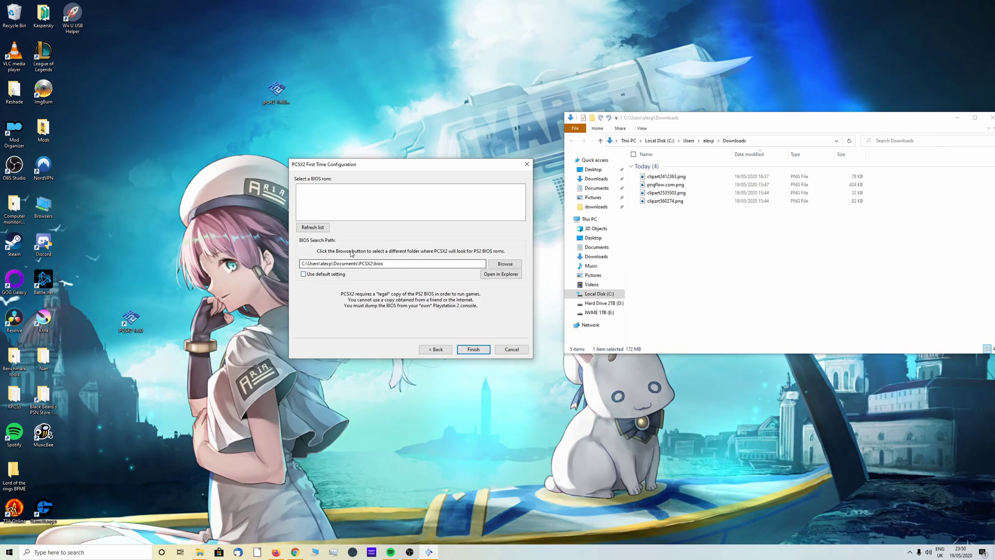
Browse to C:\Program Files (x86)\PCSX2 and pick the Bios folder as the BIOS location.
left_click(505, 264)
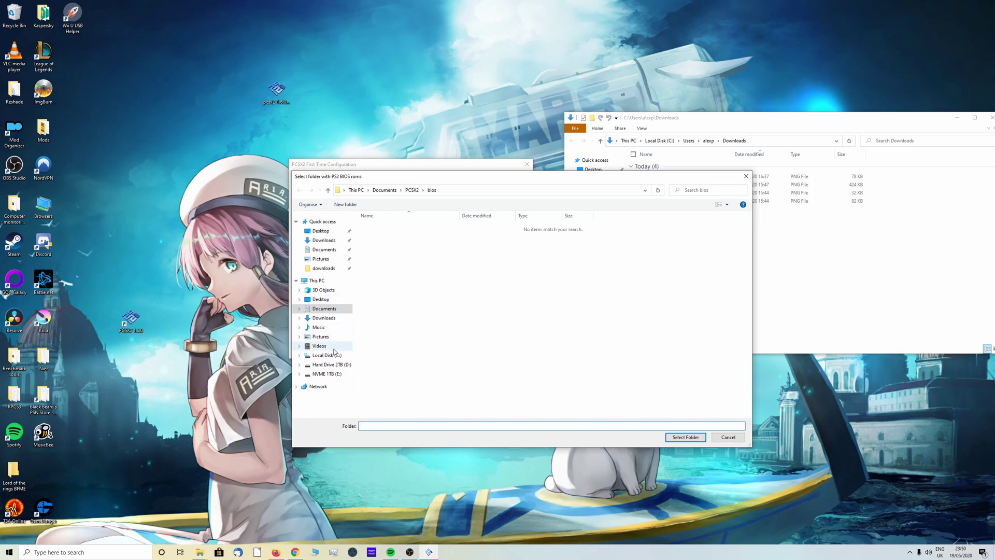
left_click(331, 356)
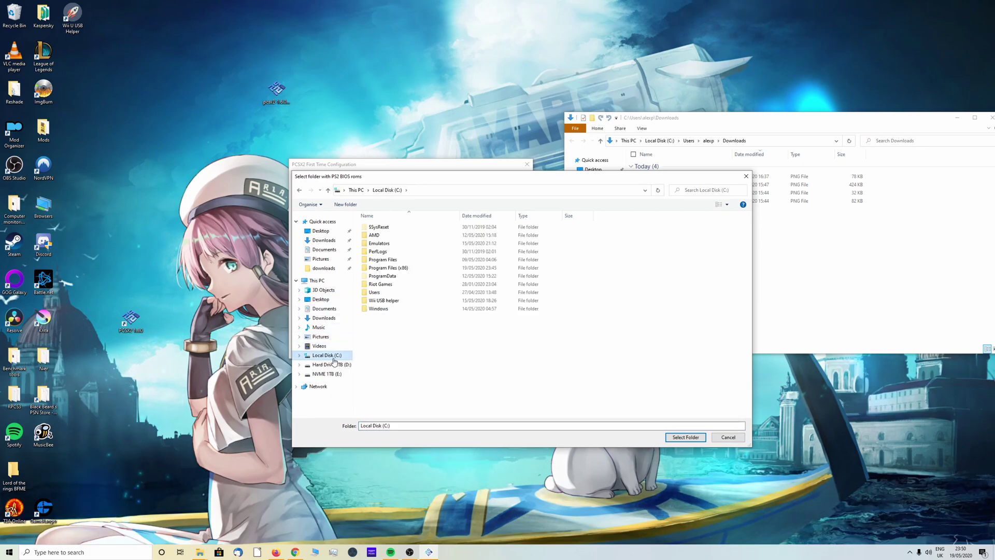
double_click(388, 268)
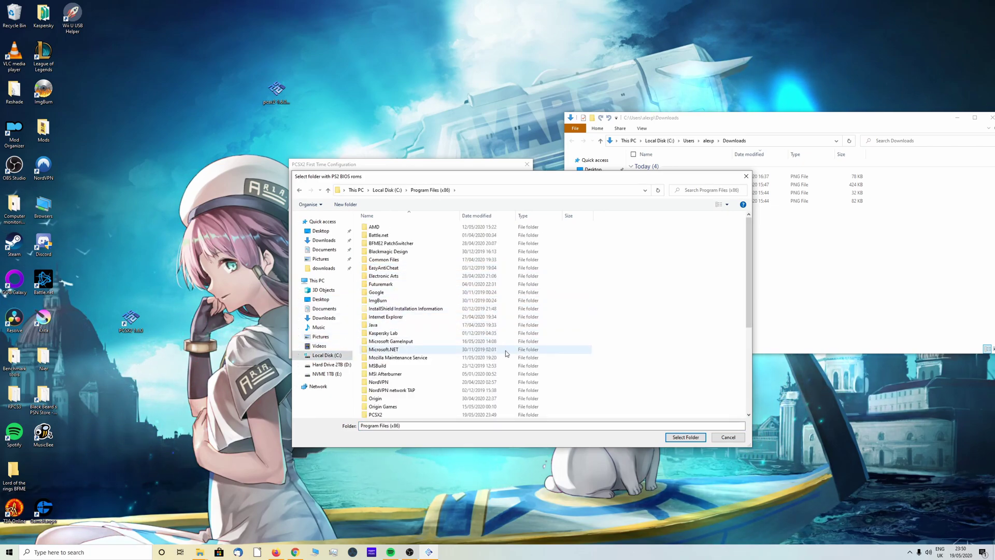
scroll(446, 329, "down", 6)
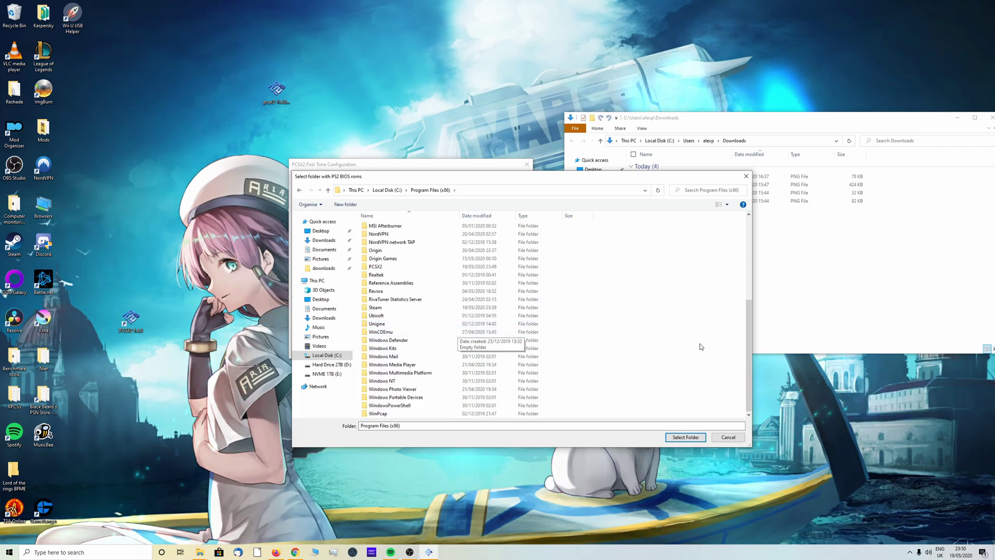
double_click(383, 267)
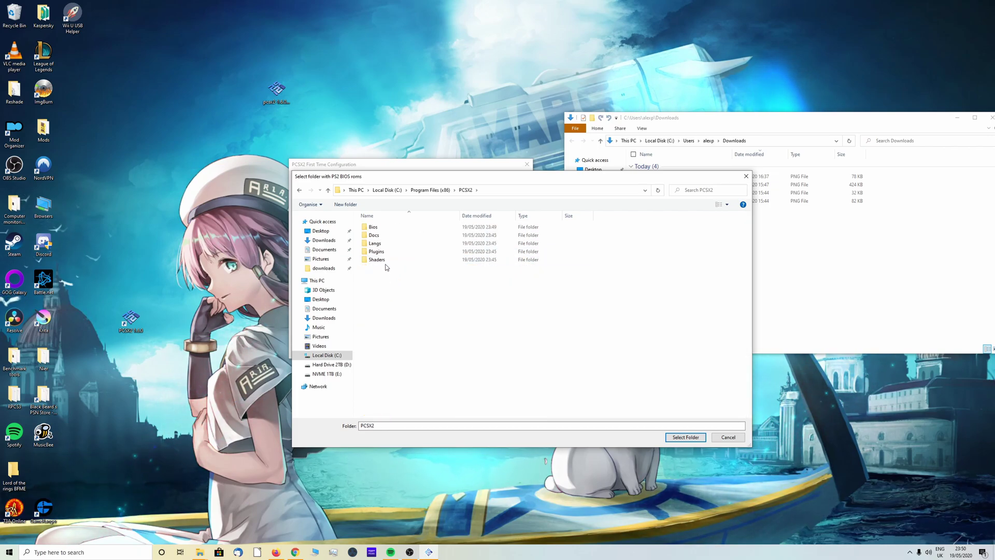
left_click(380, 228)
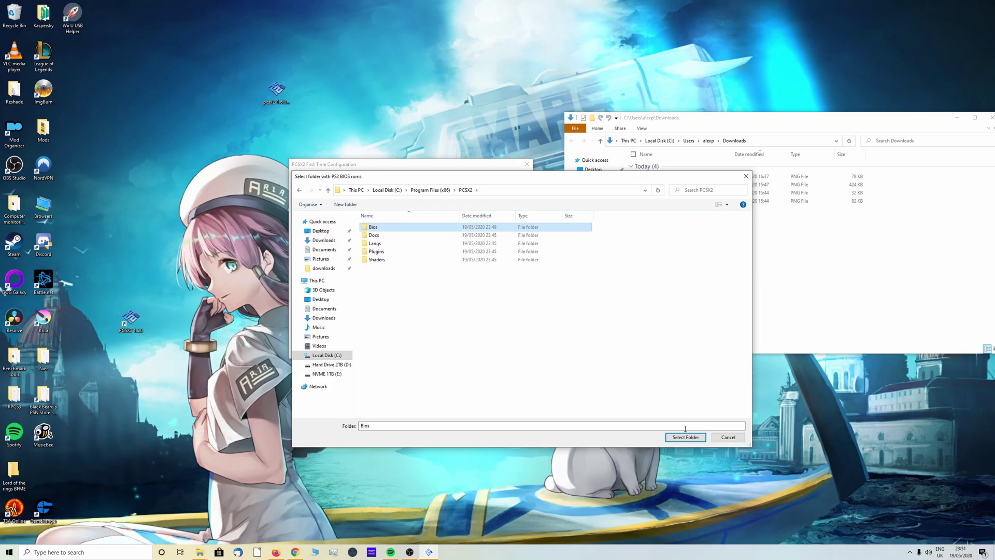
Confirm C:\Program Files (x86)\PCSX2\Bios as the BIOS folder and select the USA v02.30 (20/02/2008) BIOS.
left_click(686, 436)
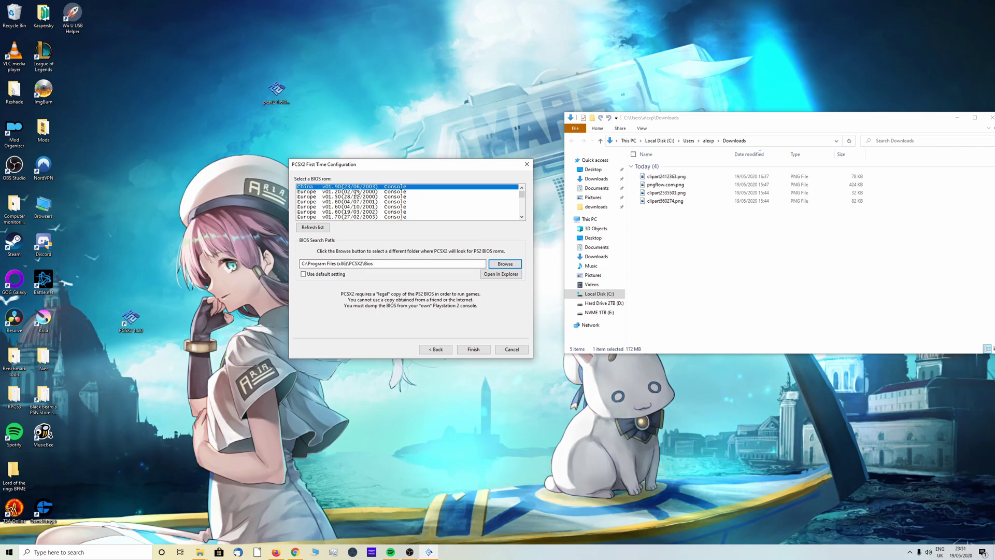
scroll(522, 203, "down", 10)
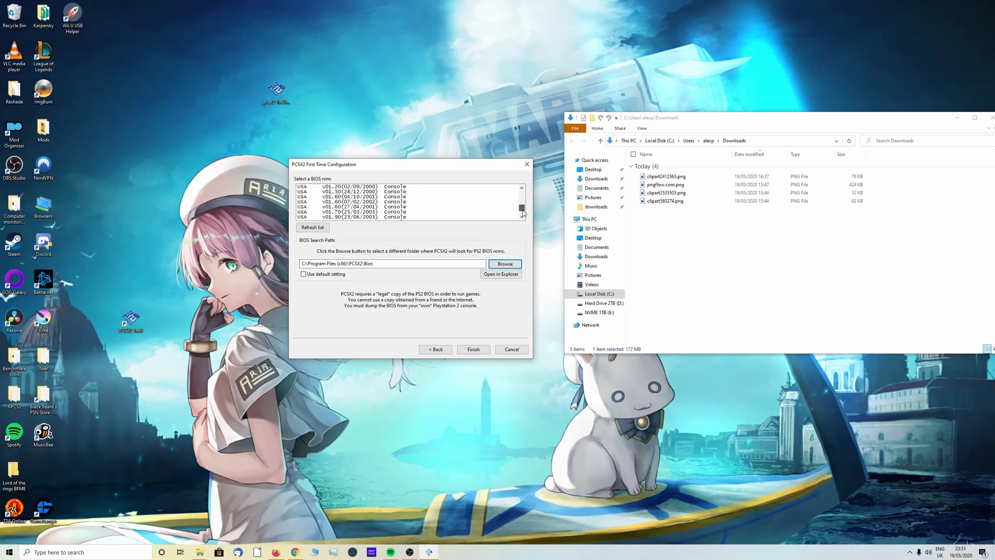
left_click_drag(522, 214, 522, 200)
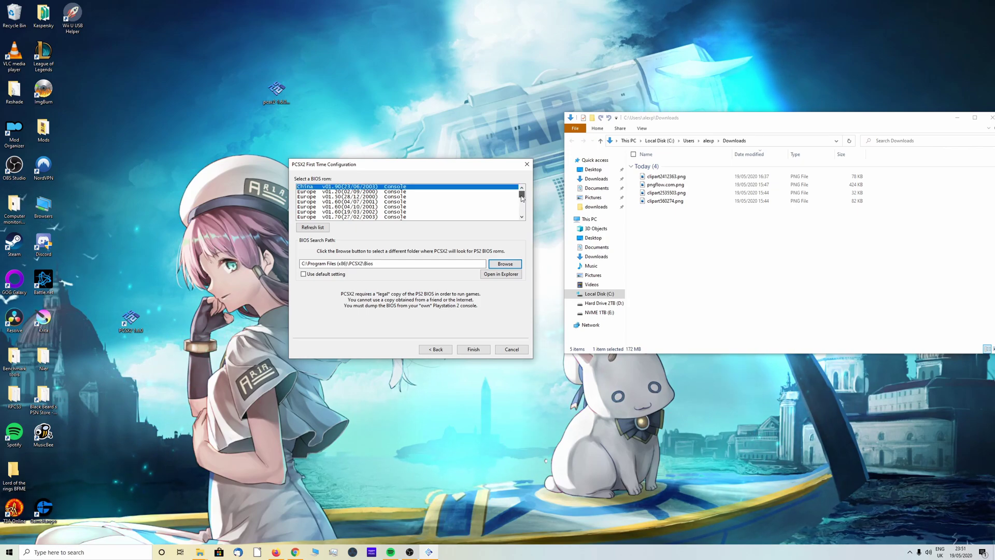
left_click_drag(521, 201, 522, 213)
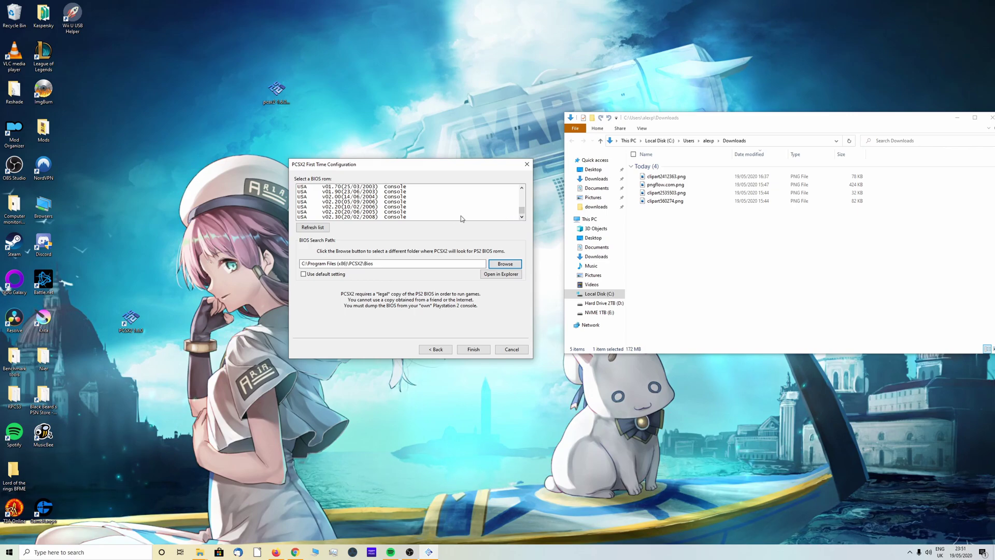
left_click(344, 218)
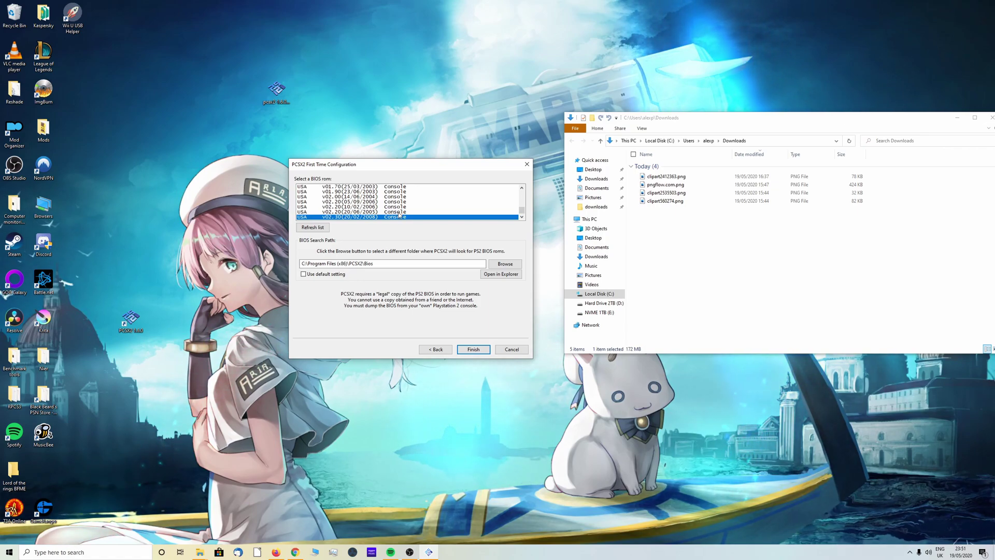
Finish first-time setup and open the GSdx Video (GS) plugin settings, with the renderer on Direct3D 11 (Hardware).
left_click(473, 350)
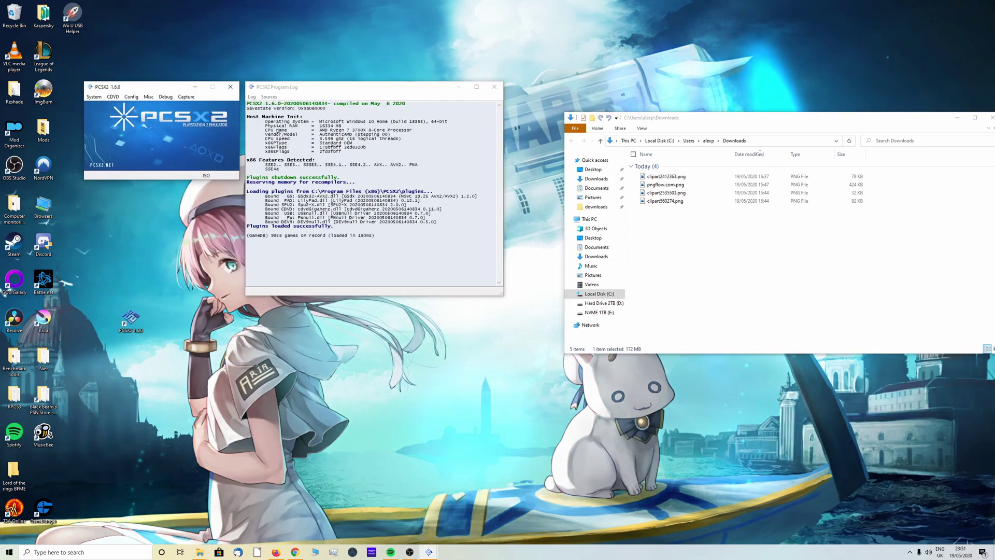
left_click_drag(151, 88, 359, 174)
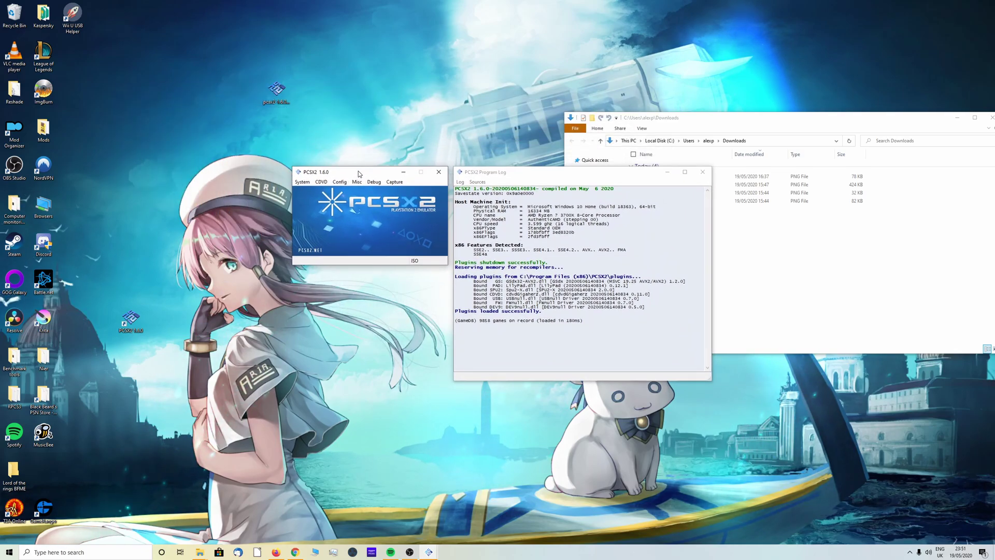
left_click(340, 182)
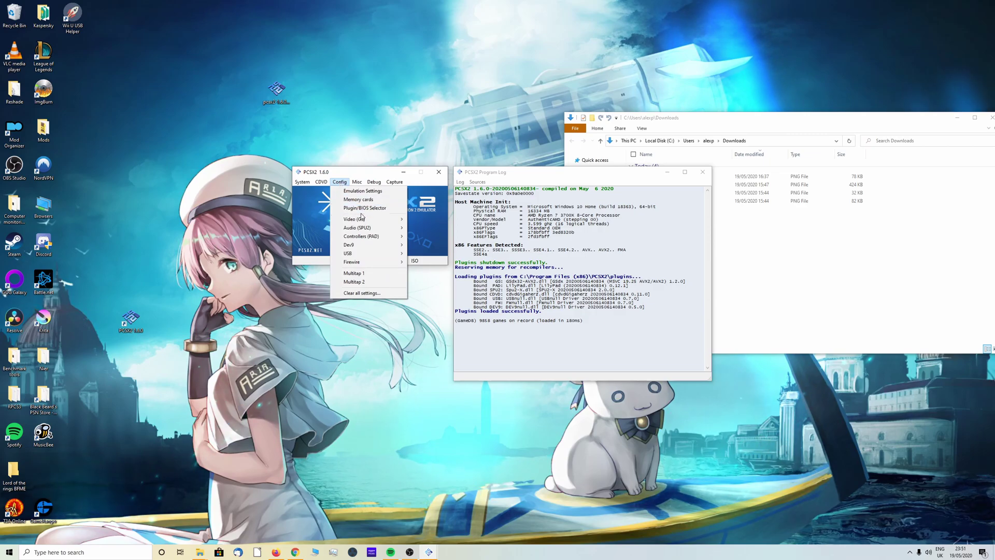
mouse_move(361, 220)
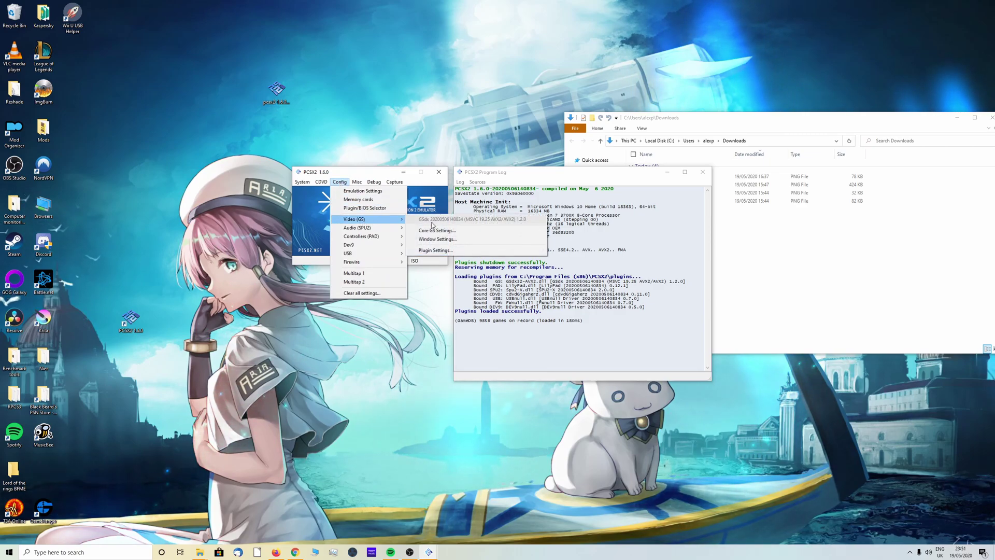
left_click(437, 251)
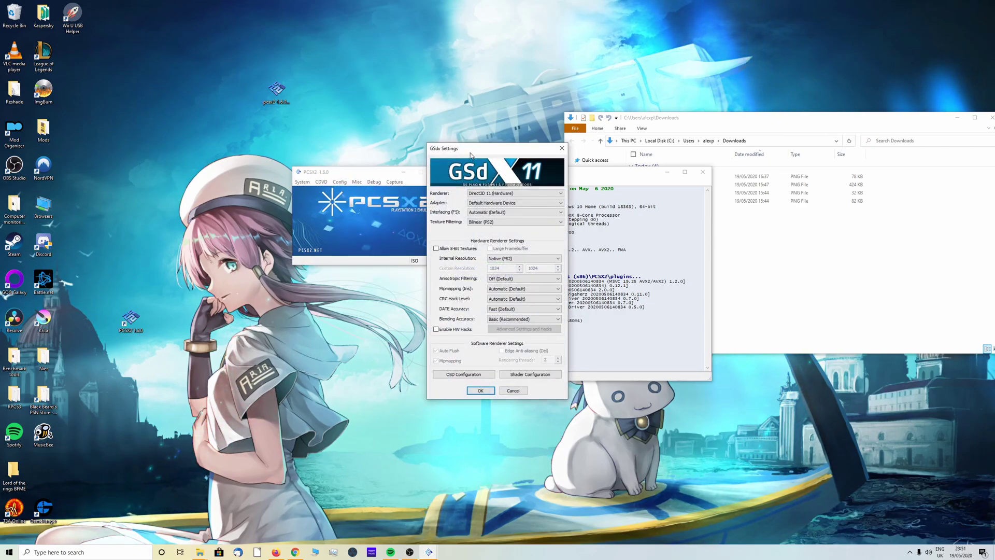
left_click_drag(461, 154, 318, 162)
left_click(410, 201)
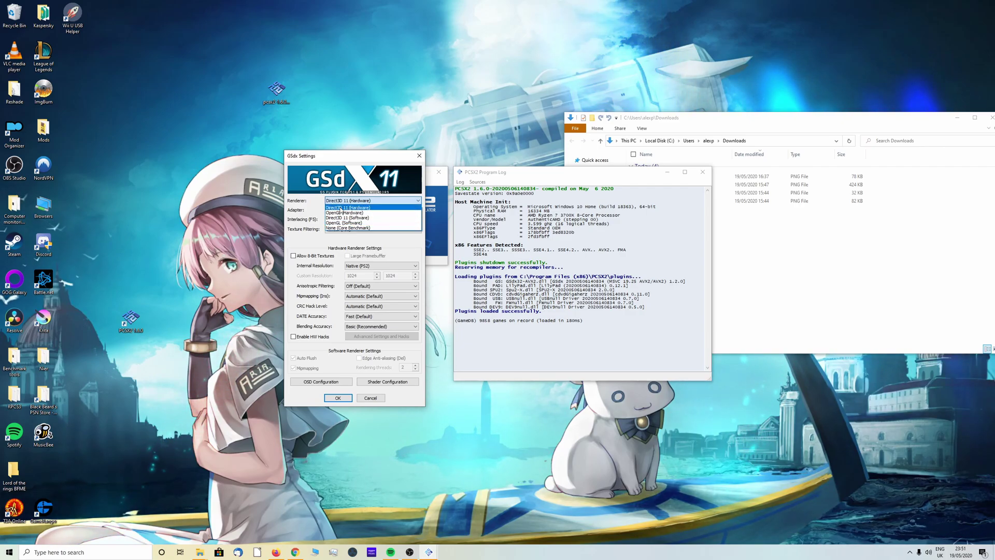
Keep Direct3D 11 (Hardware), select the AMD Radeon RX 5700 XT adapter, and leave Bilinear (PS2) texture filtering.
left_click(329, 206)
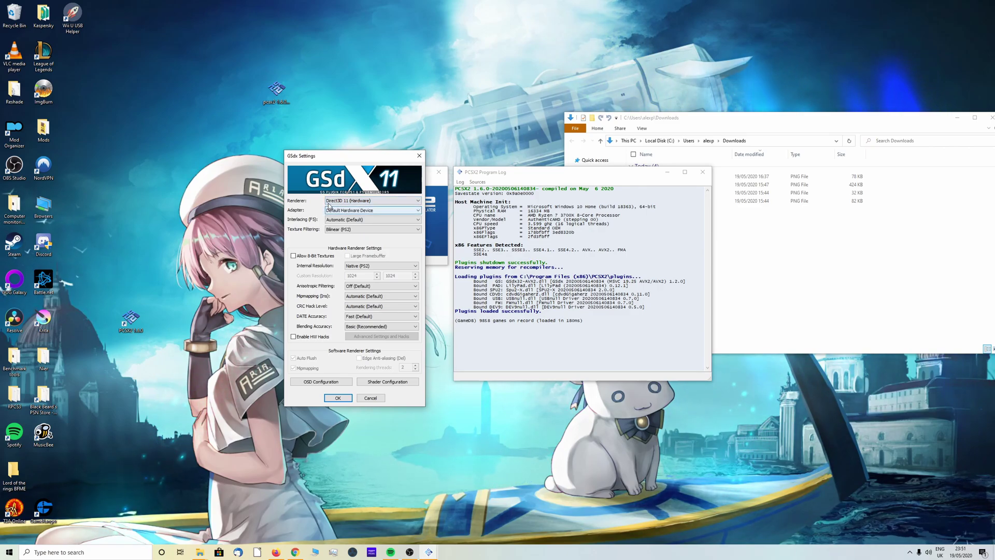
left_click(381, 213)
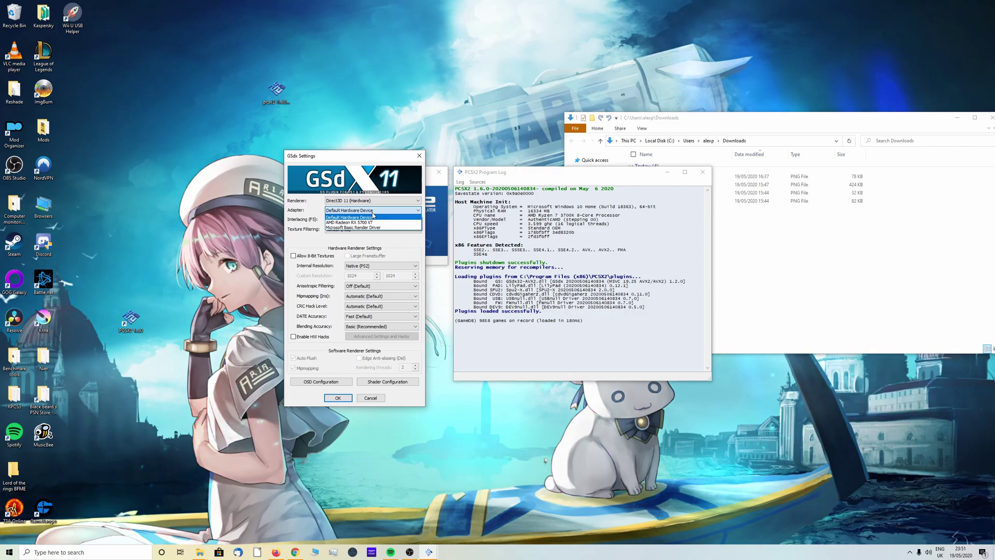
left_click(357, 224)
left_click(387, 213)
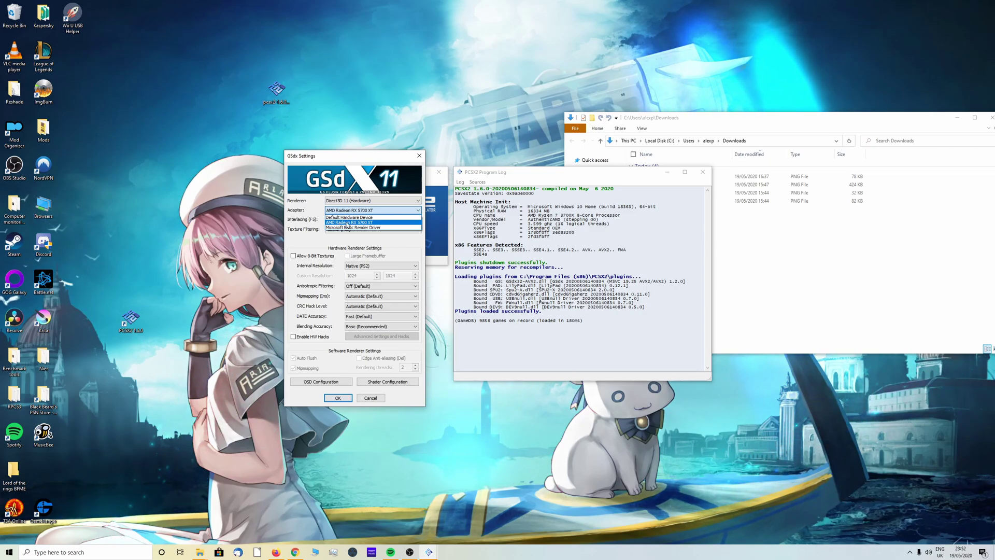
left_click(347, 223)
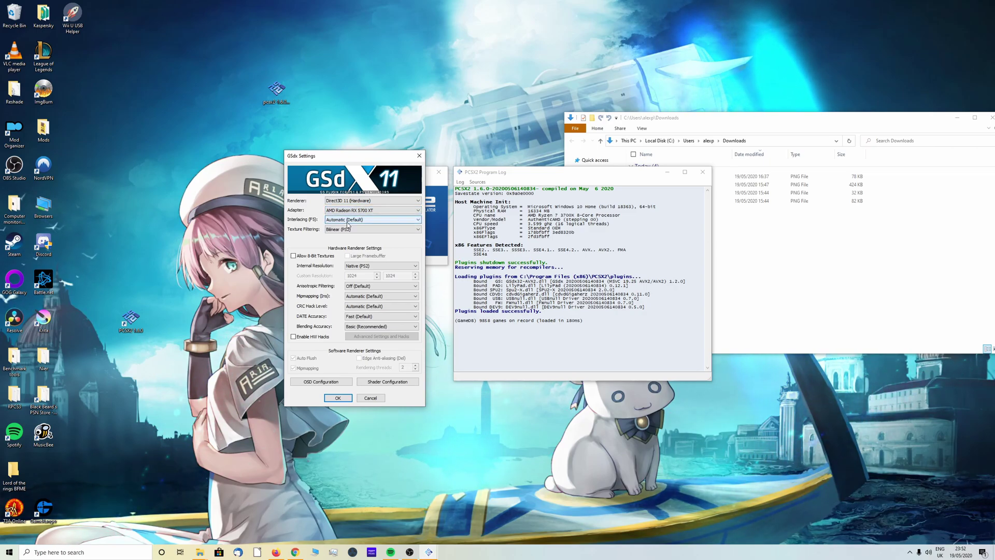
left_click(364, 234)
left_click(387, 230)
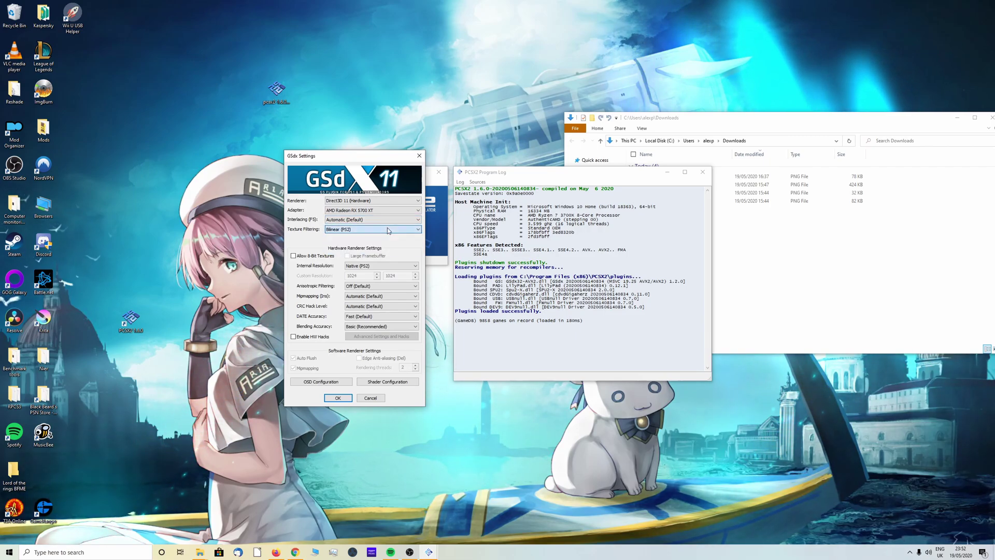
left_click(379, 267)
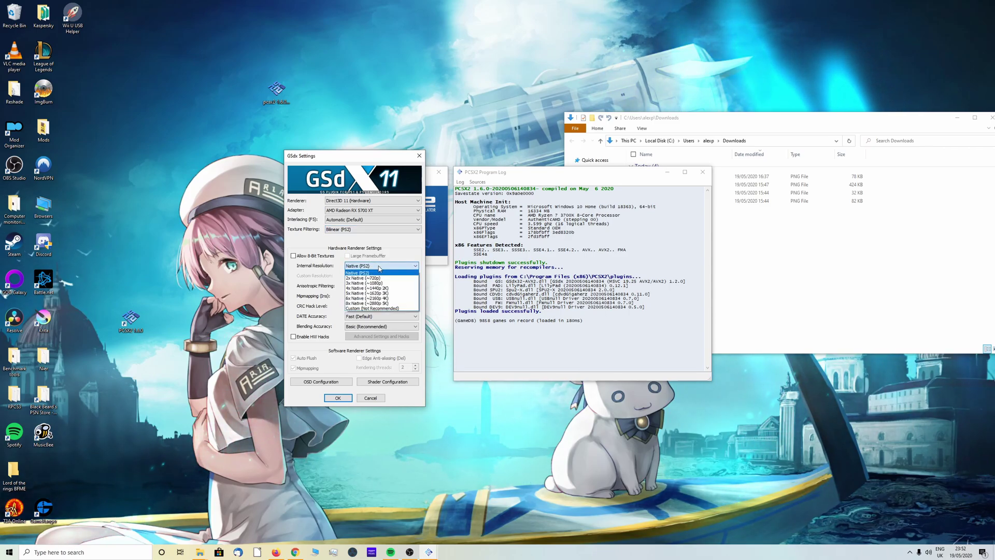
Set 8x Native internal resolution and 16x anisotropic filtering, keep Mipmapping and CRC Hack Level on Automatic, and save.
left_click(377, 304)
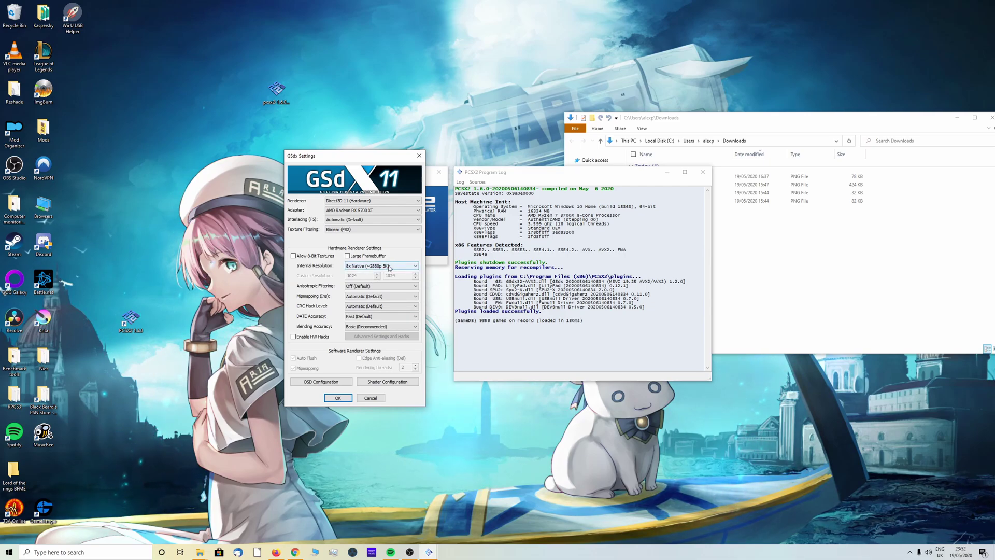
left_click(377, 286)
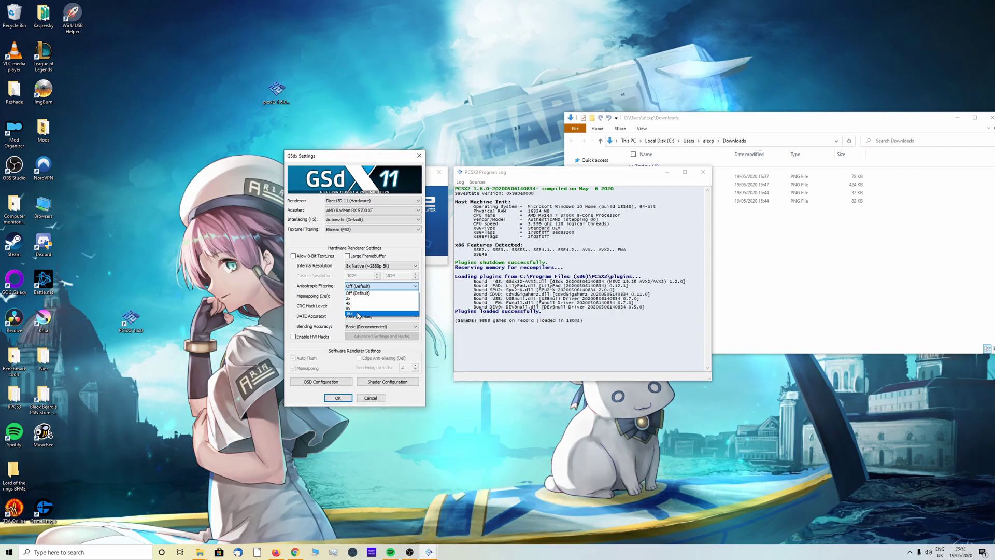
left_click(358, 313)
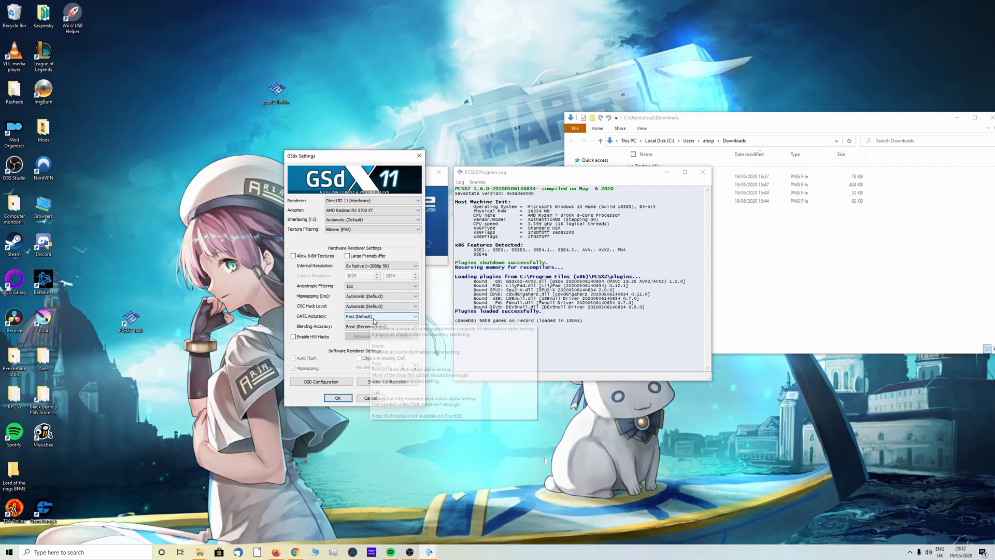
left_click(407, 296)
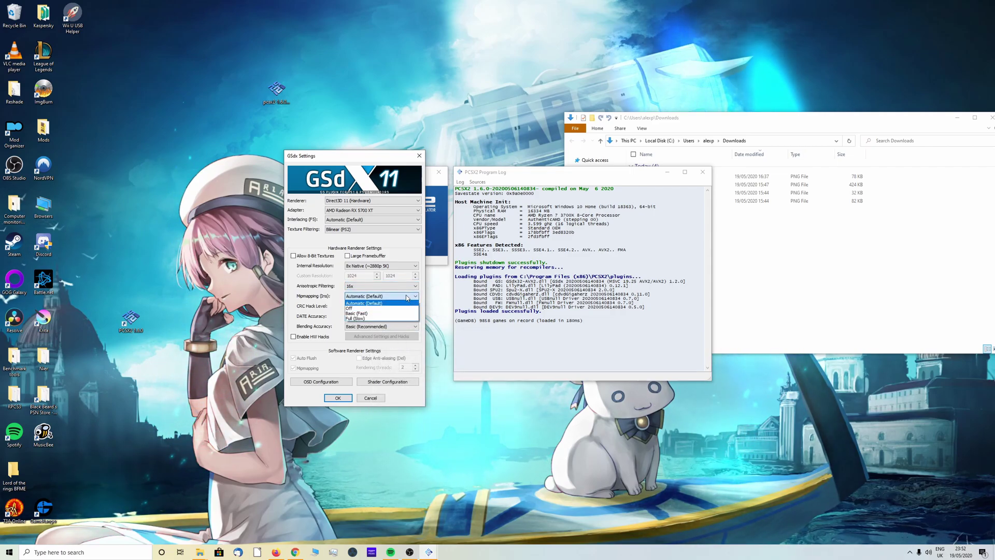
left_click(406, 303)
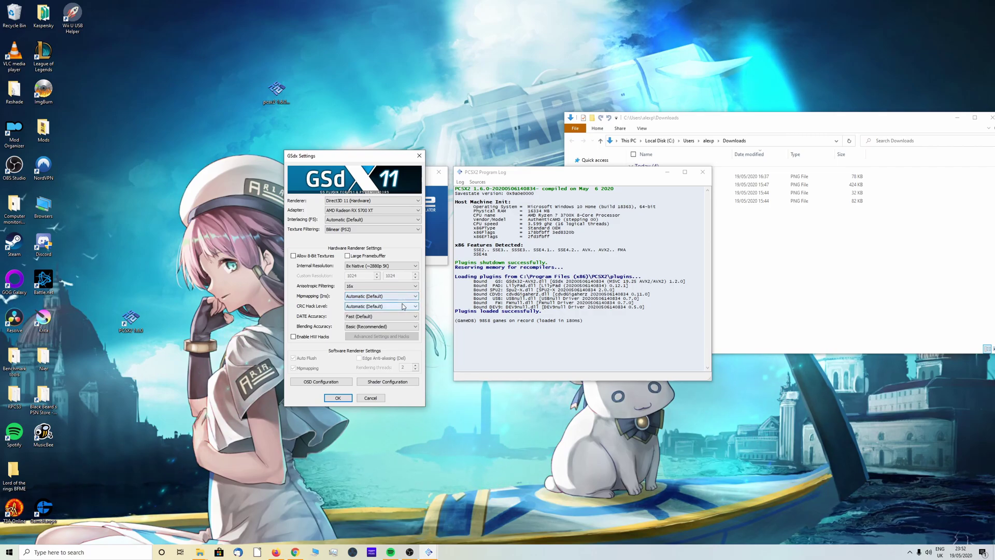
left_click(404, 307)
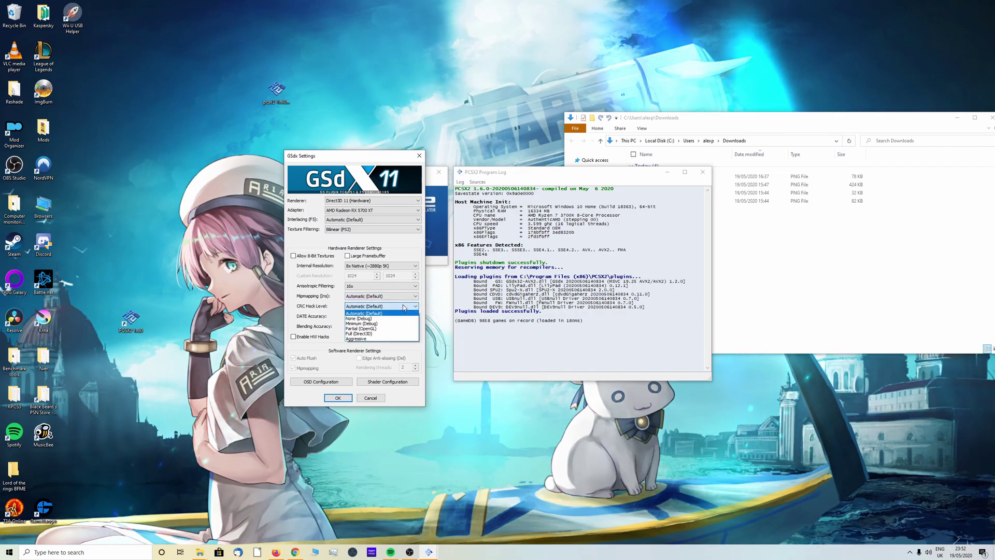
left_click(386, 313)
mouse_move(392, 320)
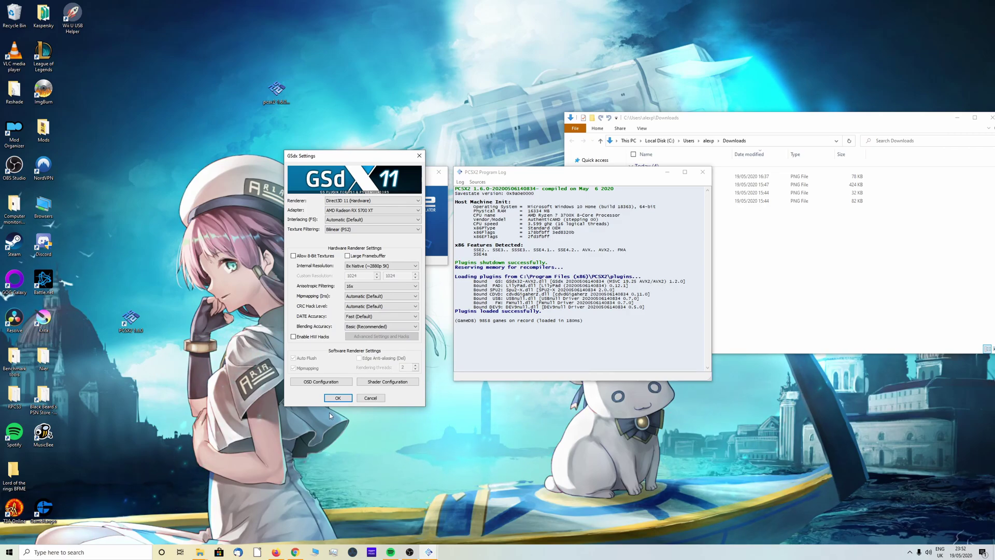
left_click(338, 398)
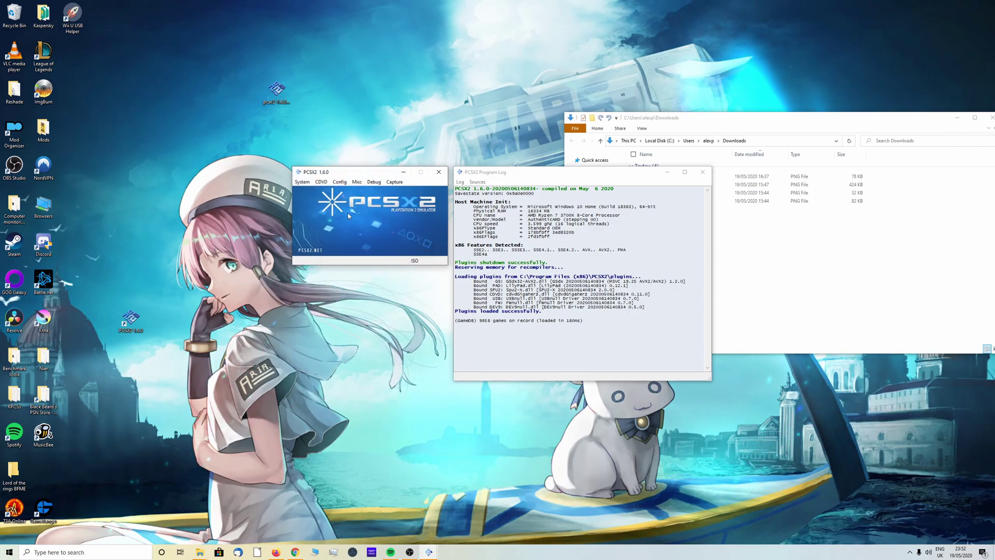
In Emulation Settings > Speedhacks, tick MTVU (Multi-Threaded microVU1) and apply the change.
left_click(340, 182)
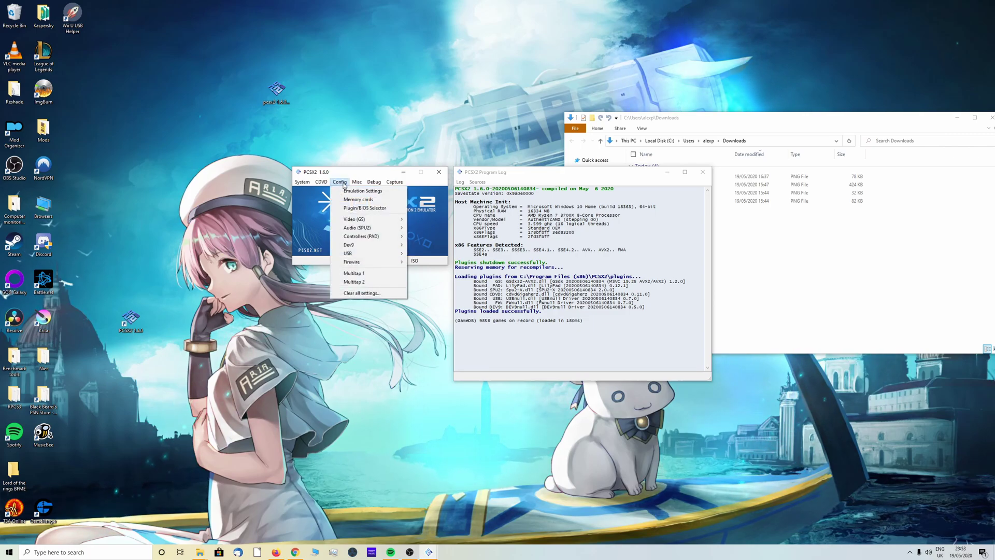
left_click(358, 190)
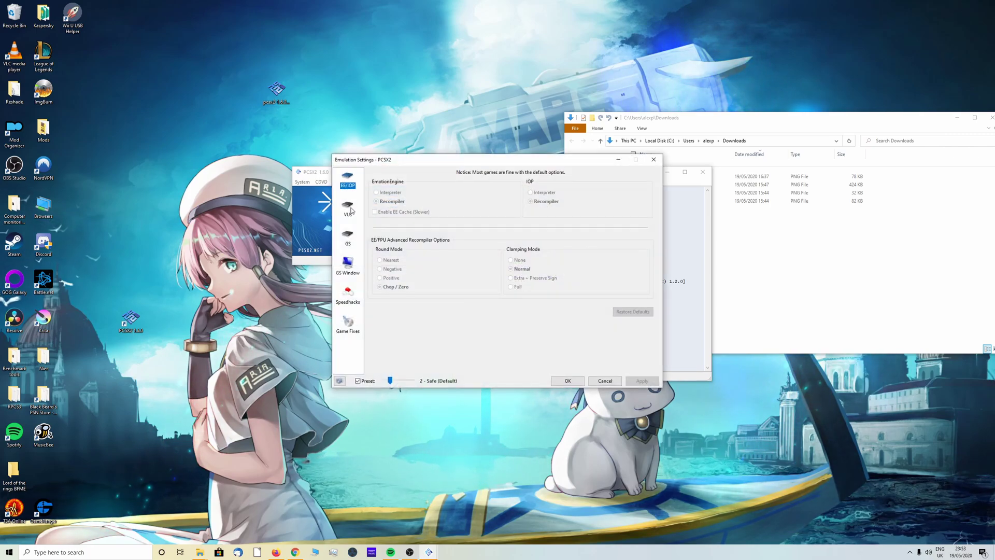
left_click(348, 300)
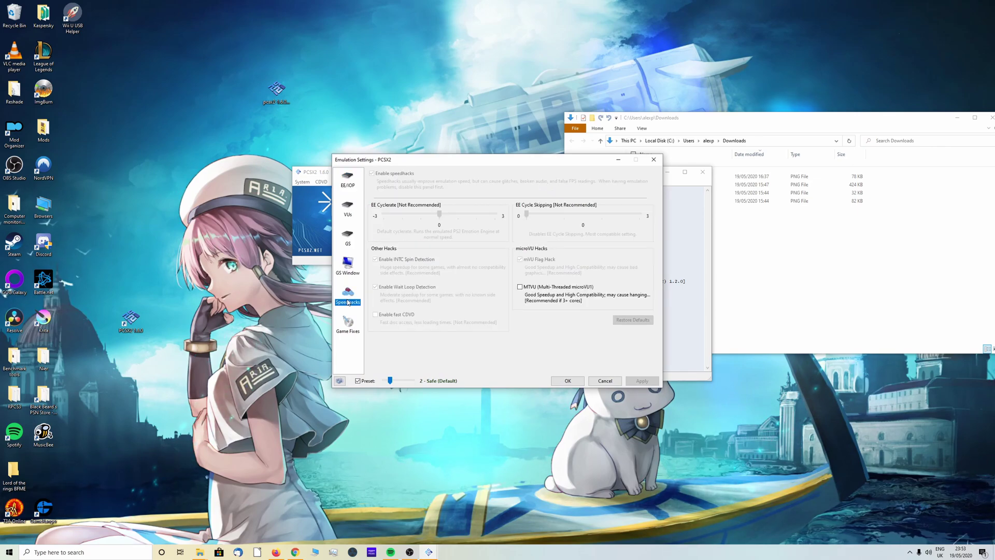
left_click_drag(470, 165, 388, 173)
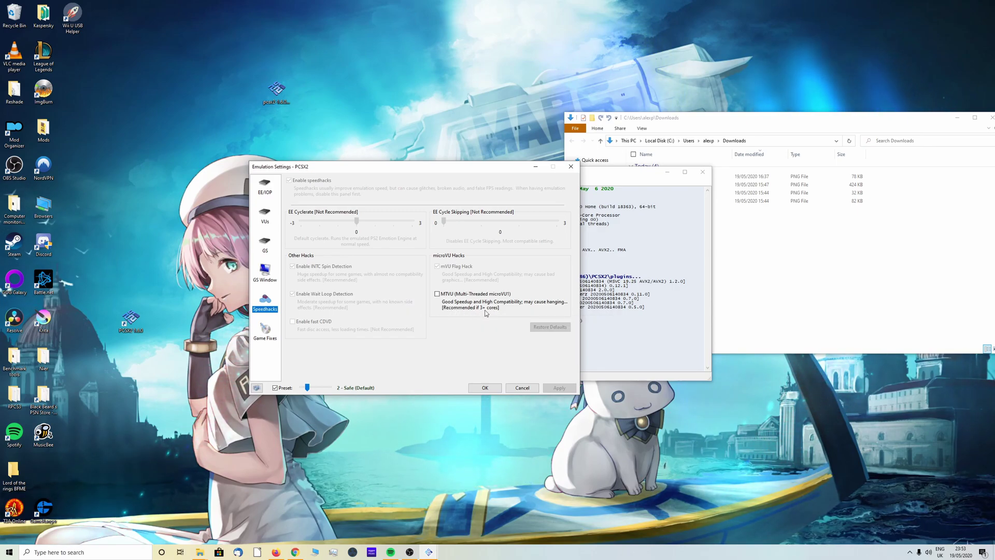
mouse_move(486, 312)
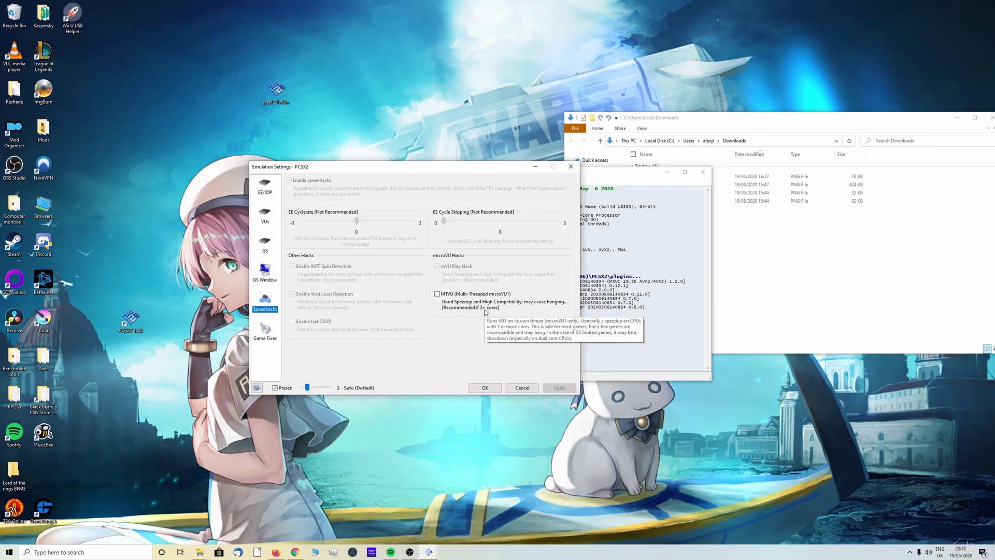
left_click(459, 307)
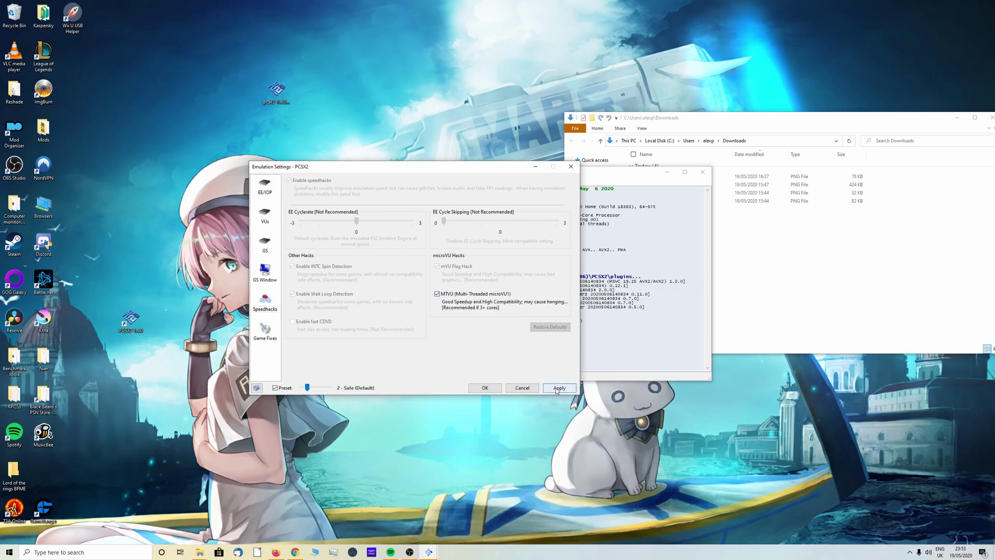
left_click(558, 389)
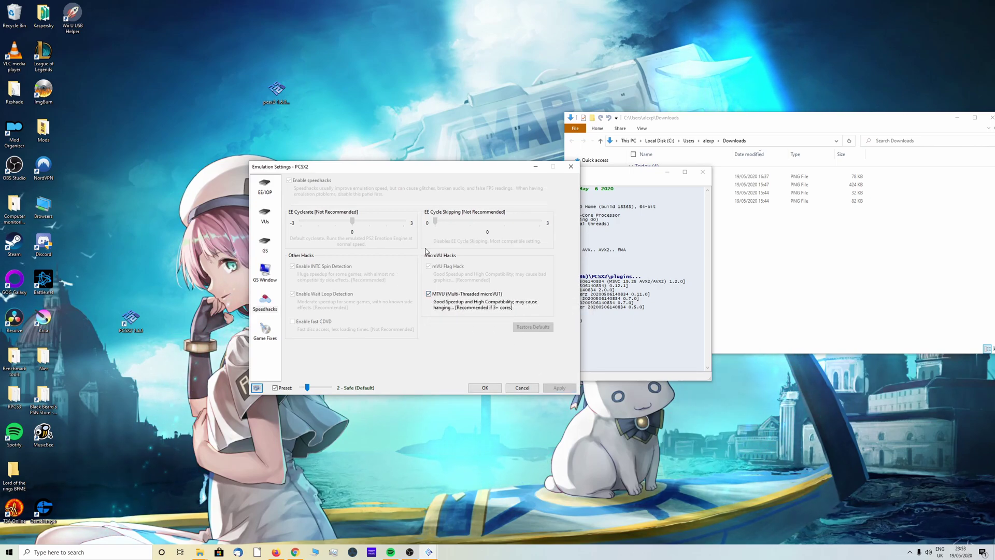
mouse_move(433, 298)
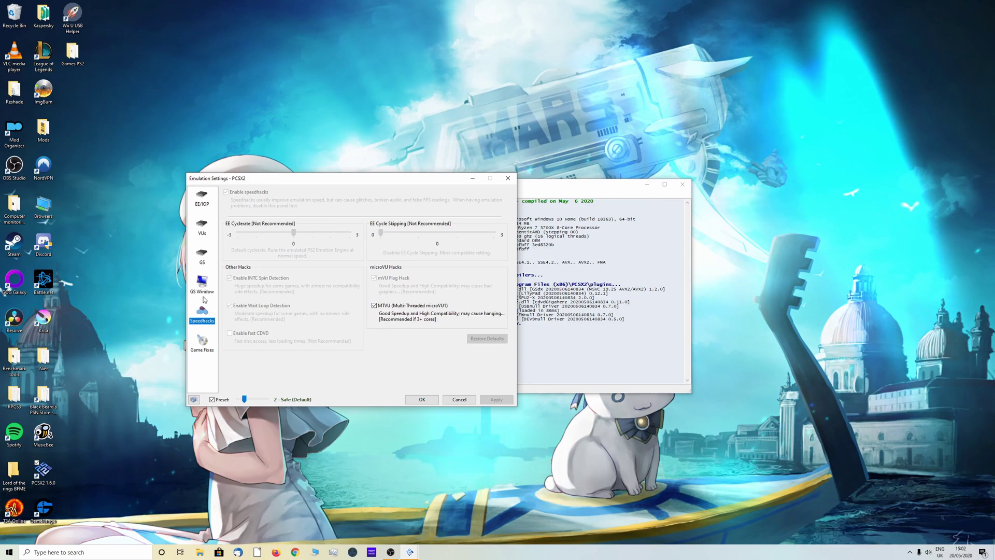
Set the GS Window aspect ratio to Widescreen (16:9), keep the FMV override Off, and save.
left_click(202, 286)
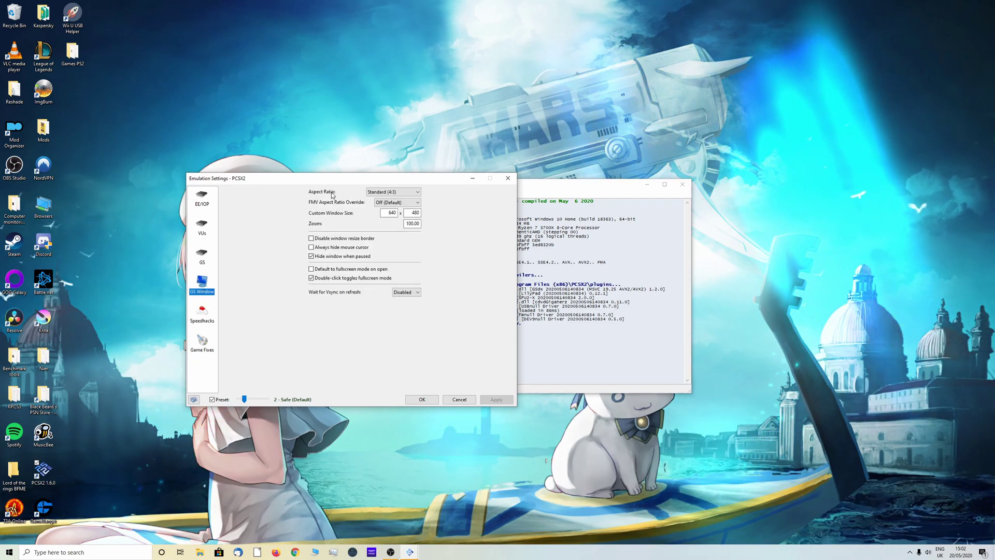
left_click(404, 193)
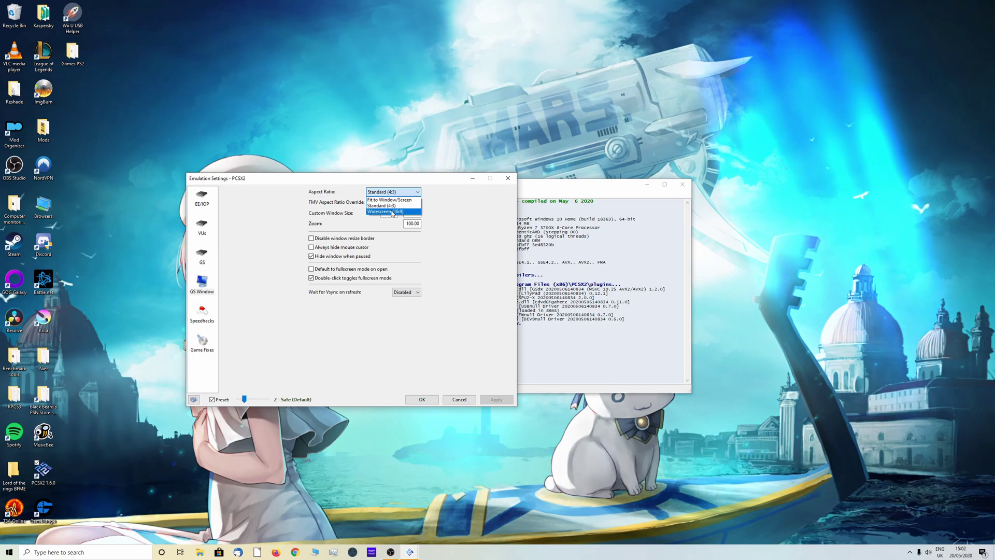
left_click(394, 205)
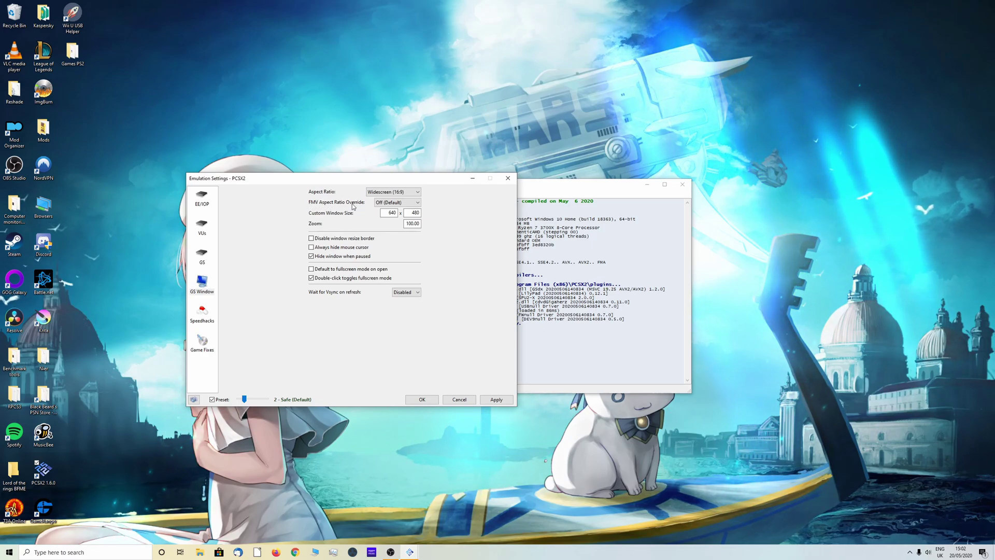
left_click(408, 203)
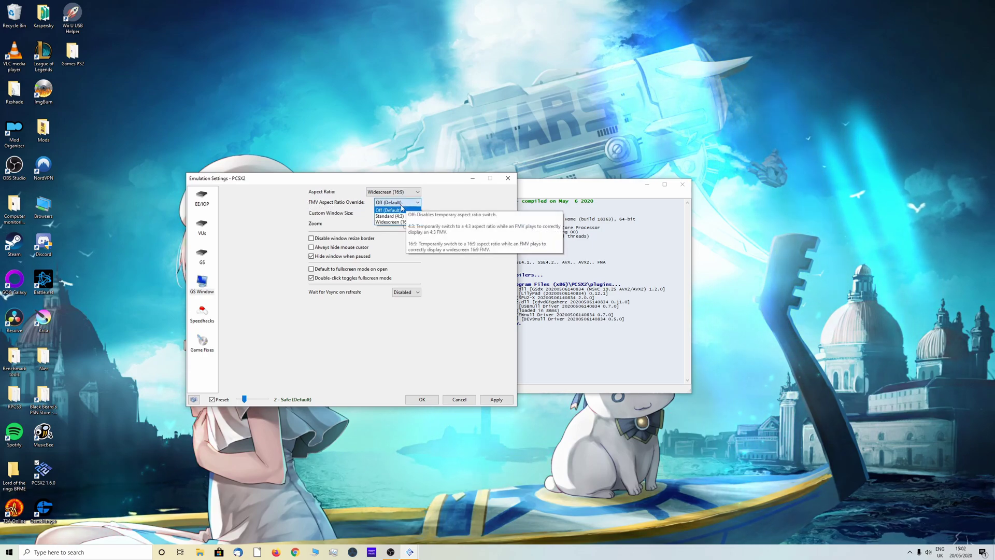
left_click(368, 209)
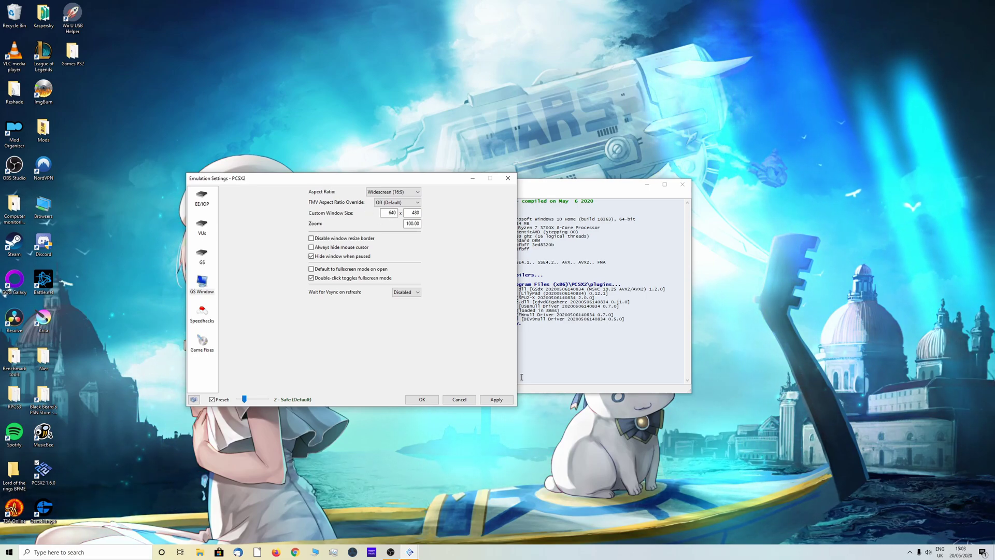
left_click(421, 399)
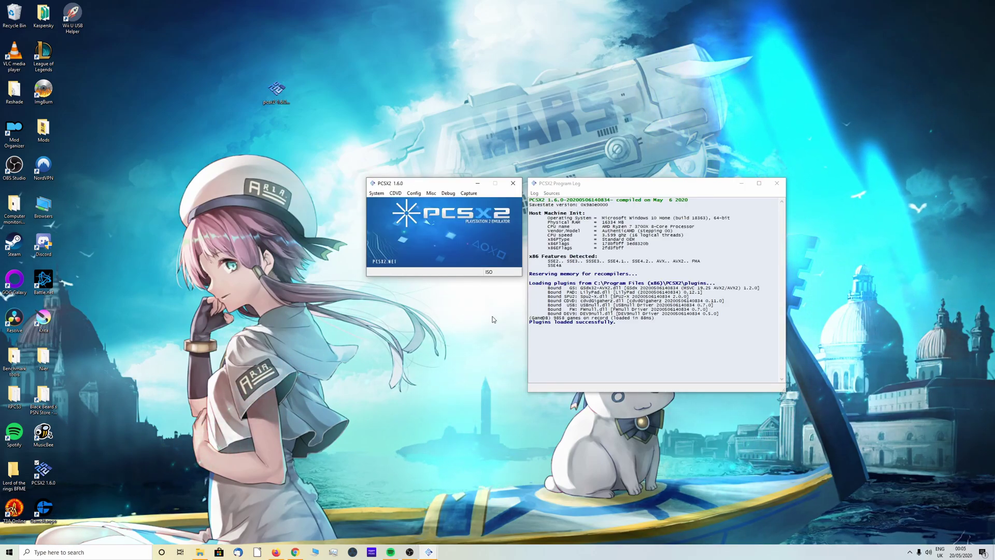
left_click(514, 184)
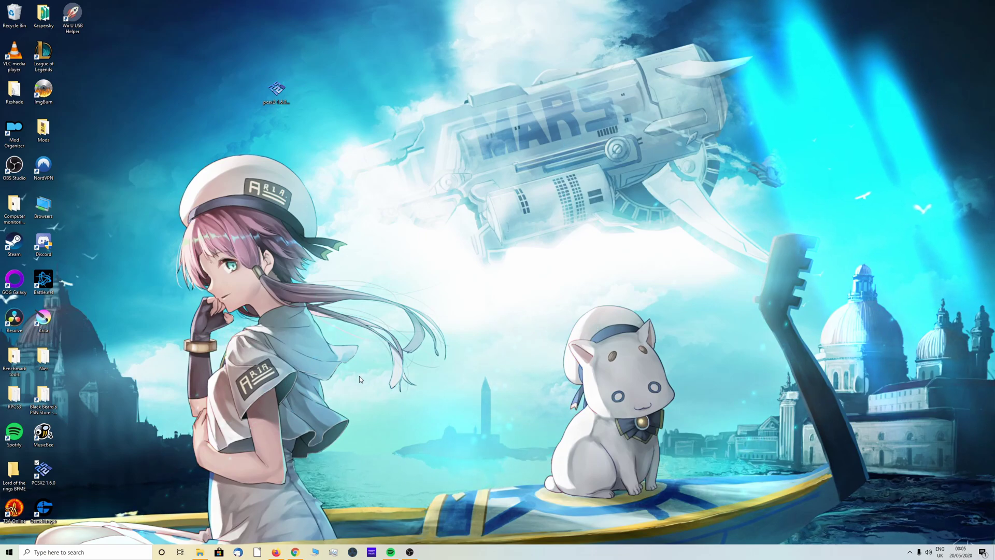
double_click(44, 472)
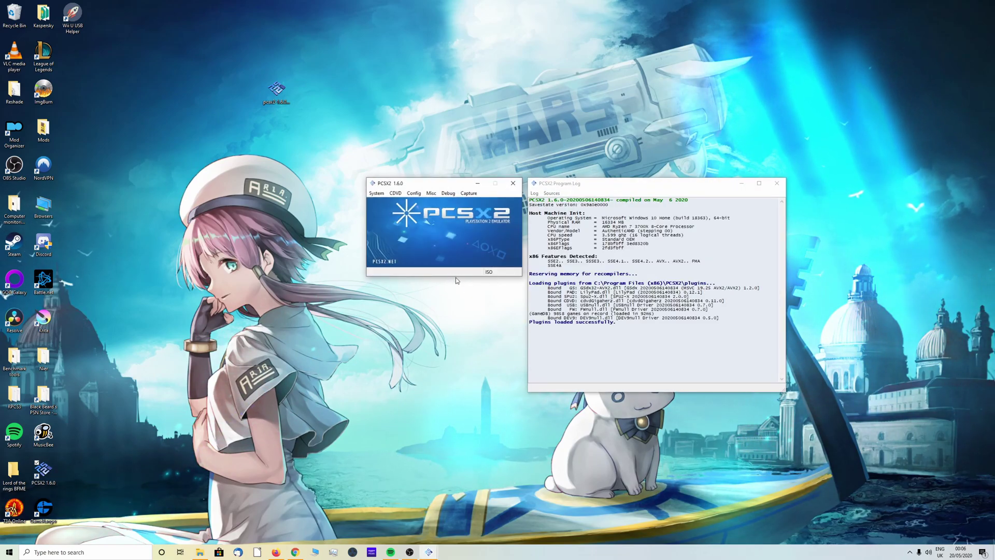
left_click(413, 193)
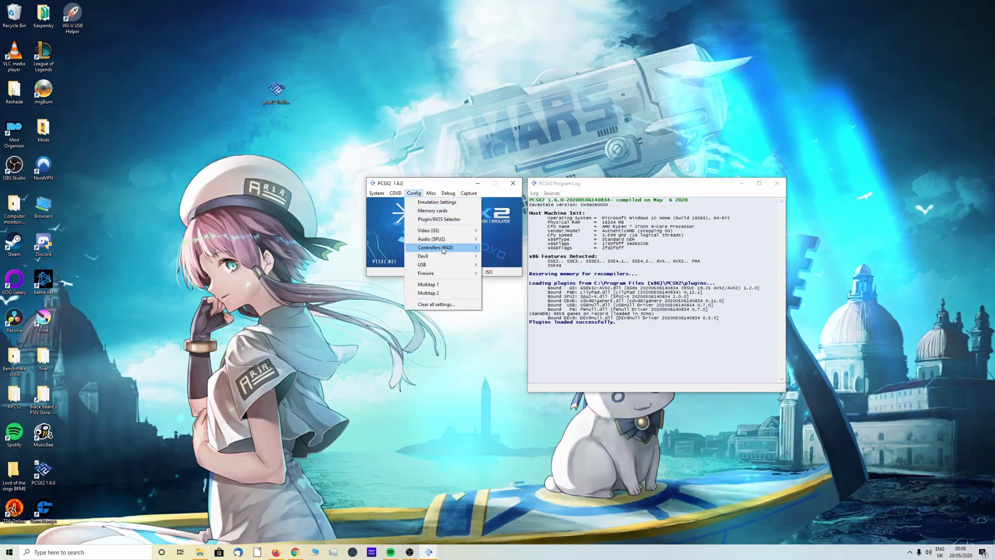
mouse_move(444, 249)
left_click(509, 258)
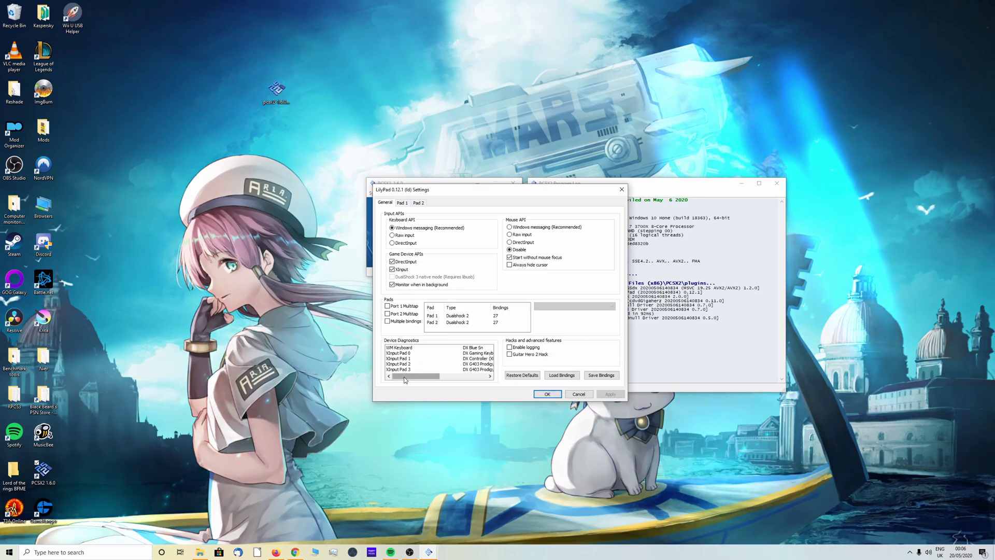
mouse_move(405, 377)
left_mouse_down()
mouse_move(450, 376)
mouse_move(402, 376)
left_mouse_up()
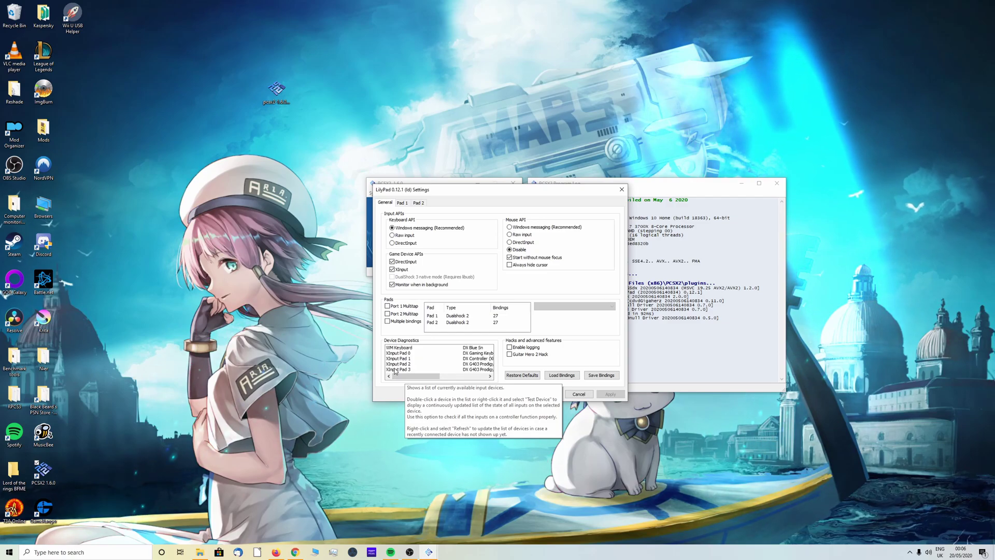
left_click(404, 203)
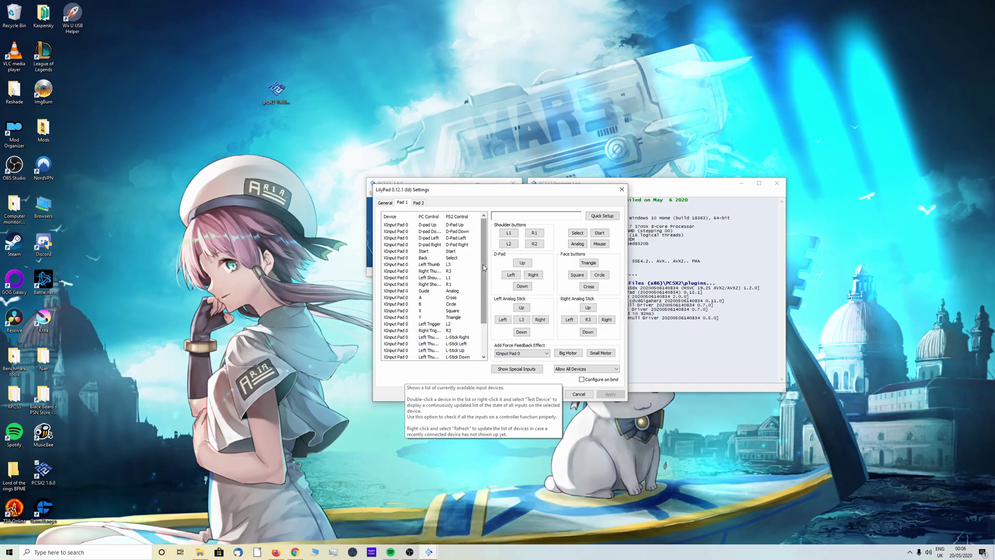
mouse_move(484, 269)
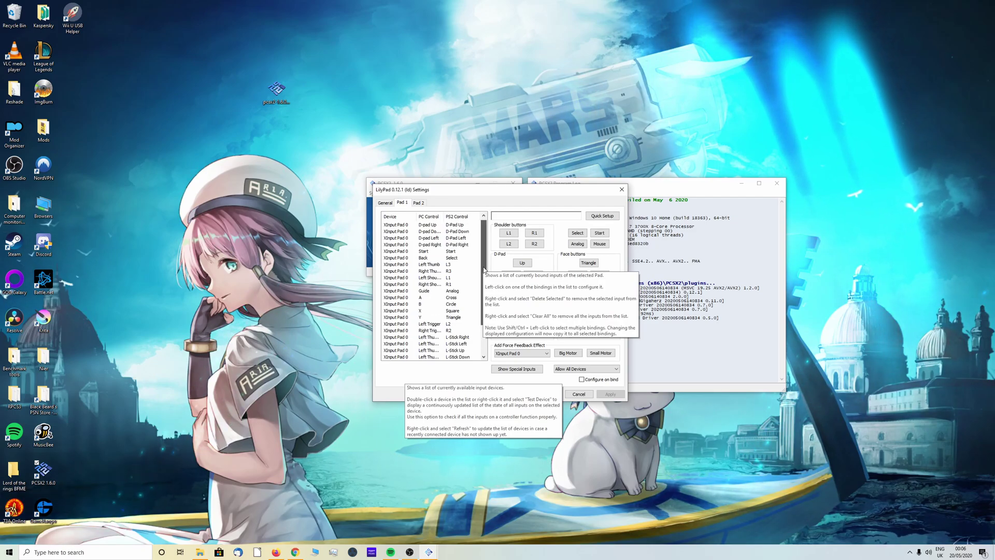
scroll(484, 269, "down", 2)
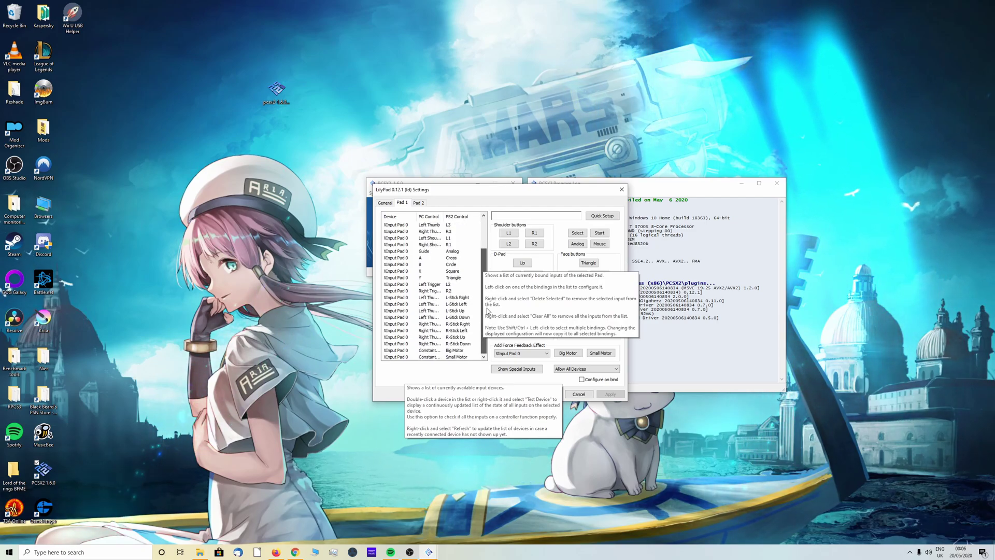
scroll(488, 311, "up", 2)
right_click(423, 238)
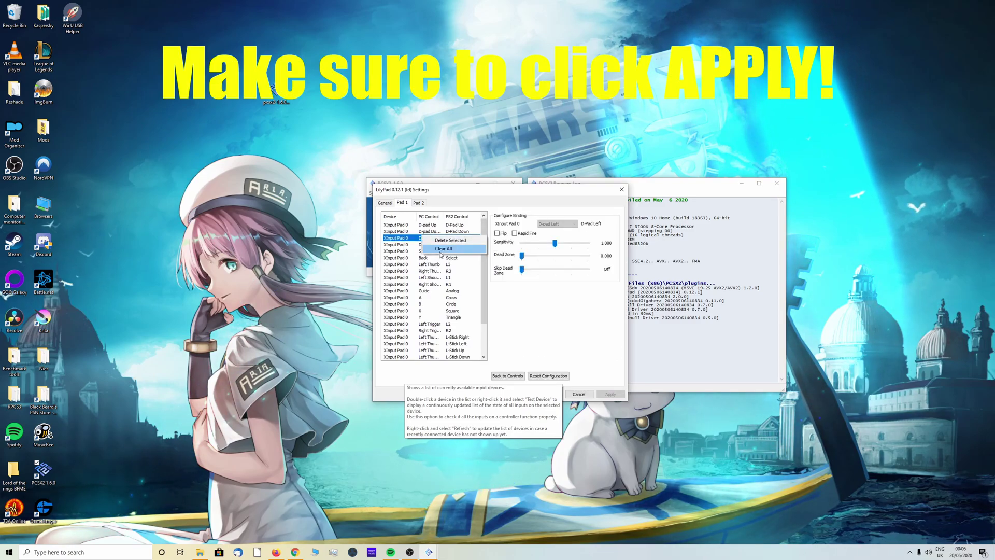
left_click(440, 252)
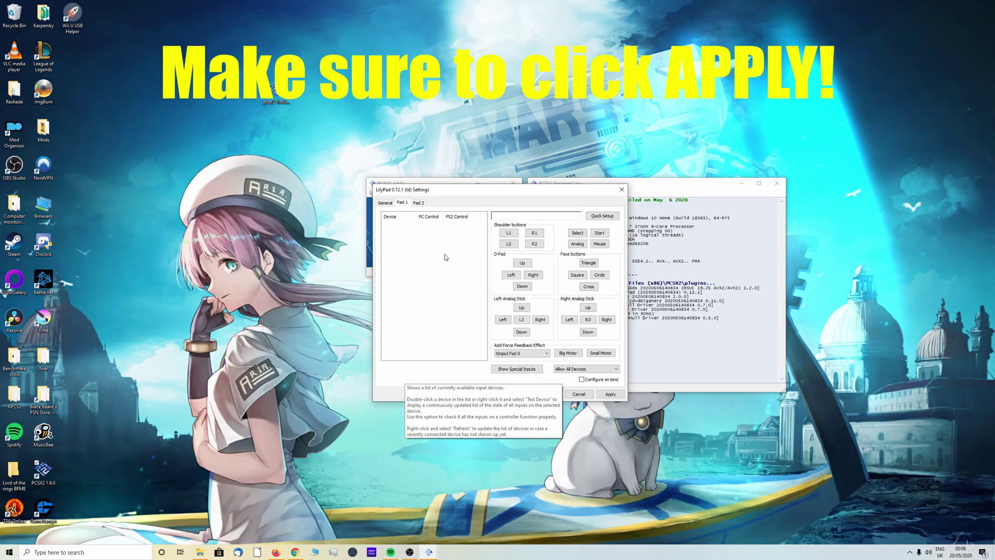
left_click(510, 234)
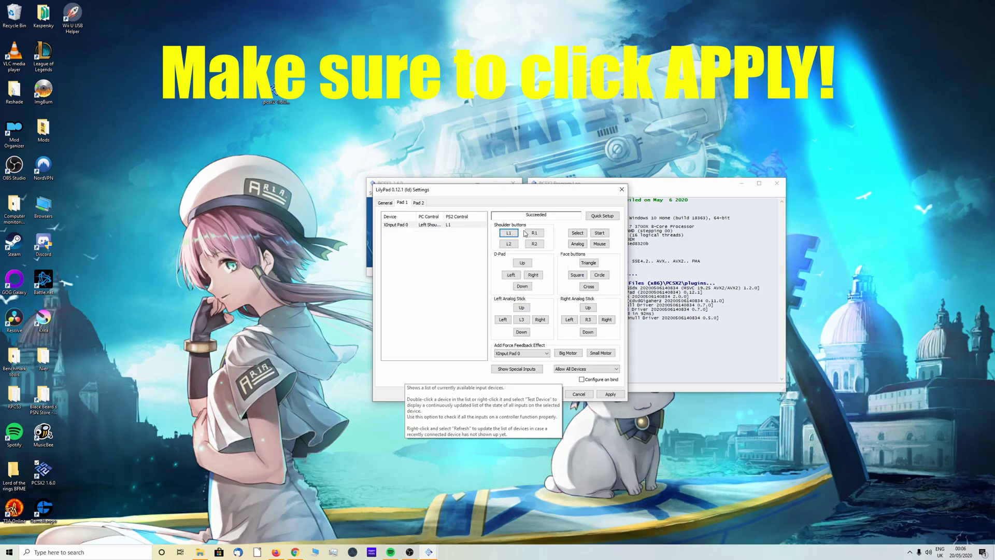
left_click(601, 216)
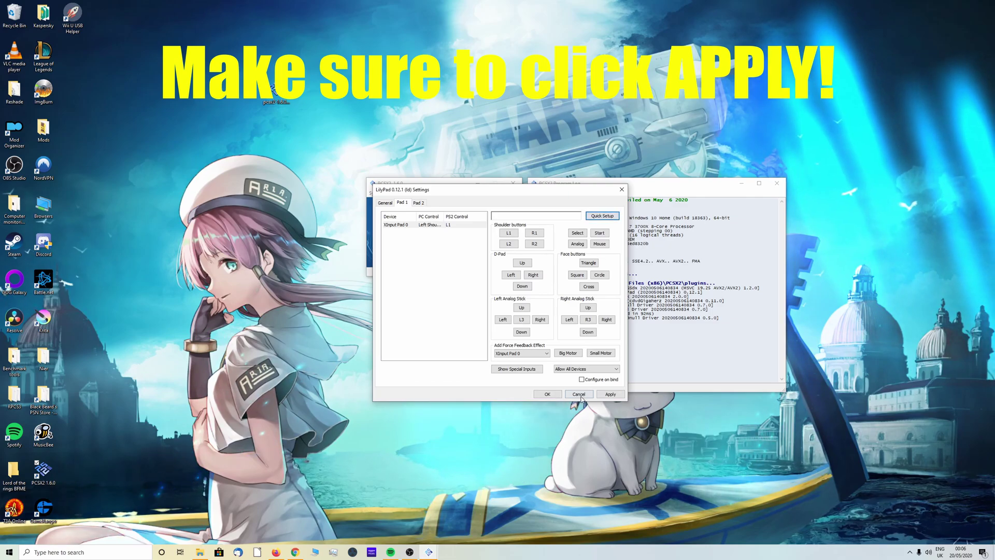
left_click(547, 394)
left_click(422, 196)
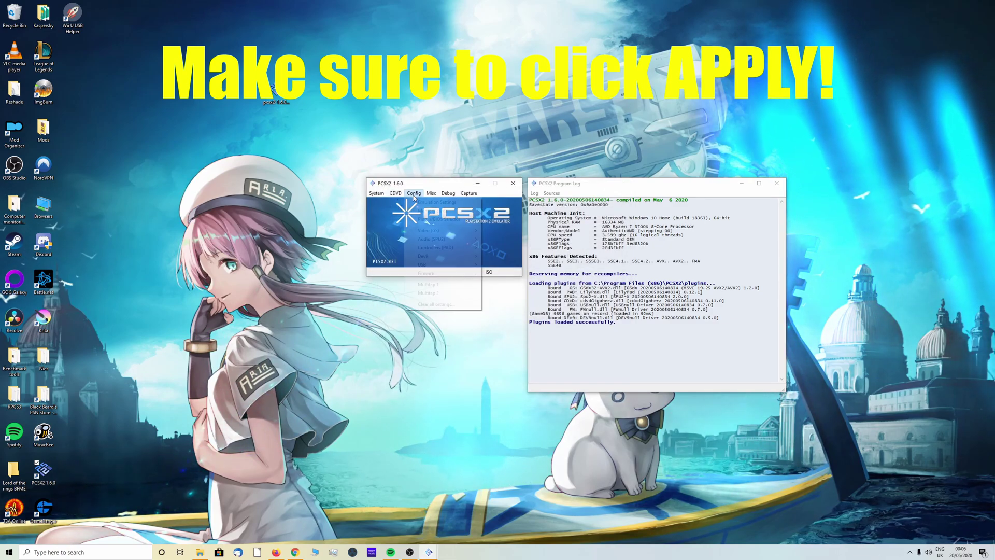
mouse_move(457, 250)
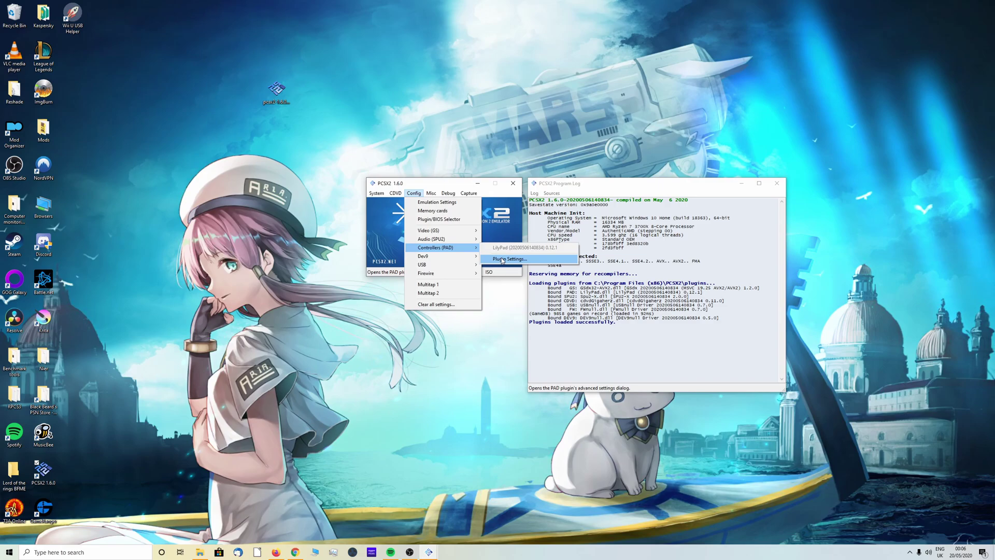
left_click(505, 248)
left_click(403, 203)
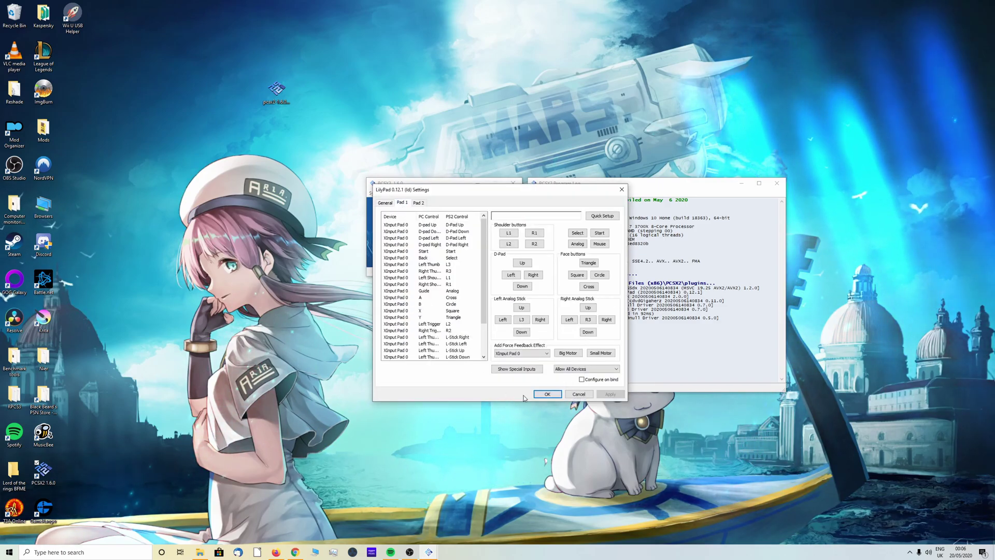
left_click(542, 395)
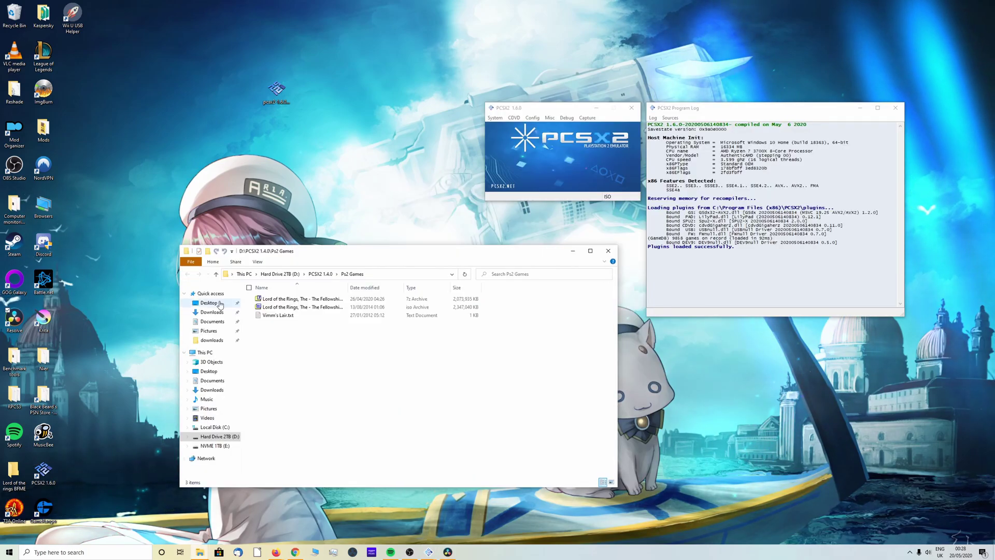
Copy the Lord of the Rings 7z archive to the desktop and close the Ps2 Games folder.
left_click_drag(305, 248, 276, 305)
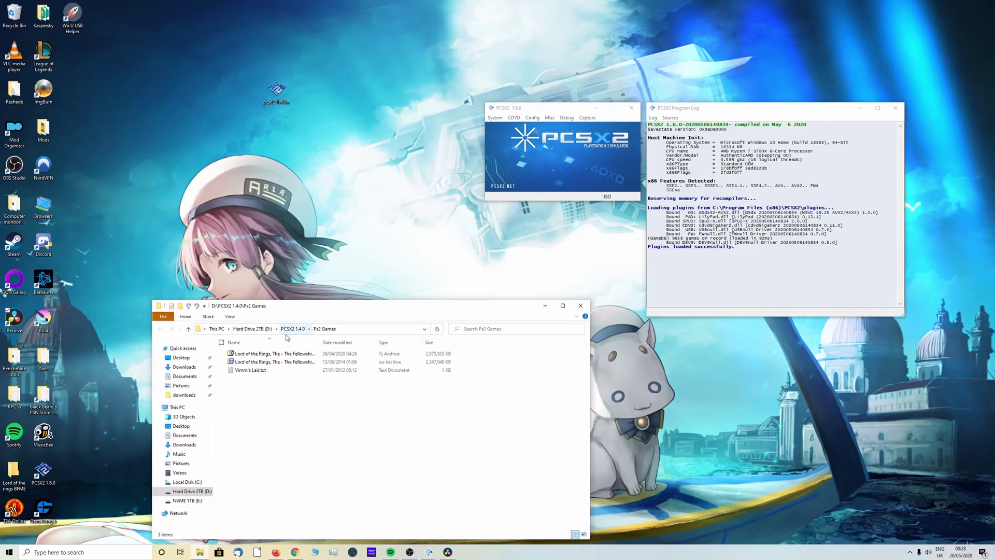
left_click(256, 356)
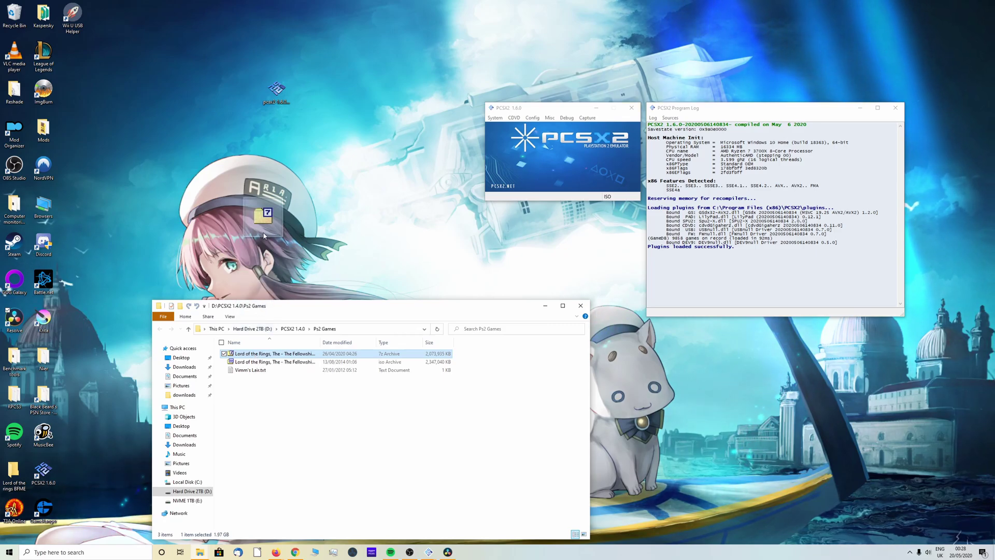
left_click(321, 295)
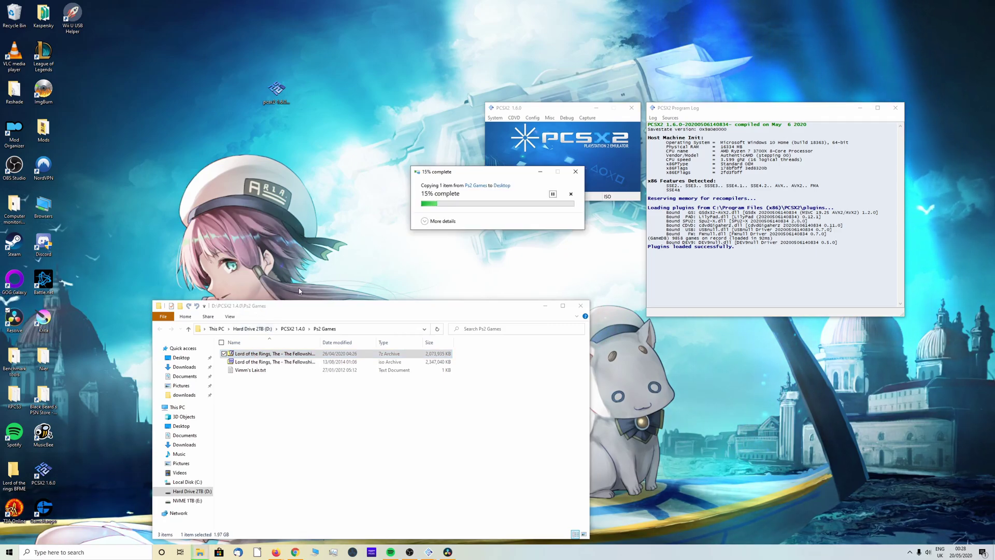
left_click(584, 312)
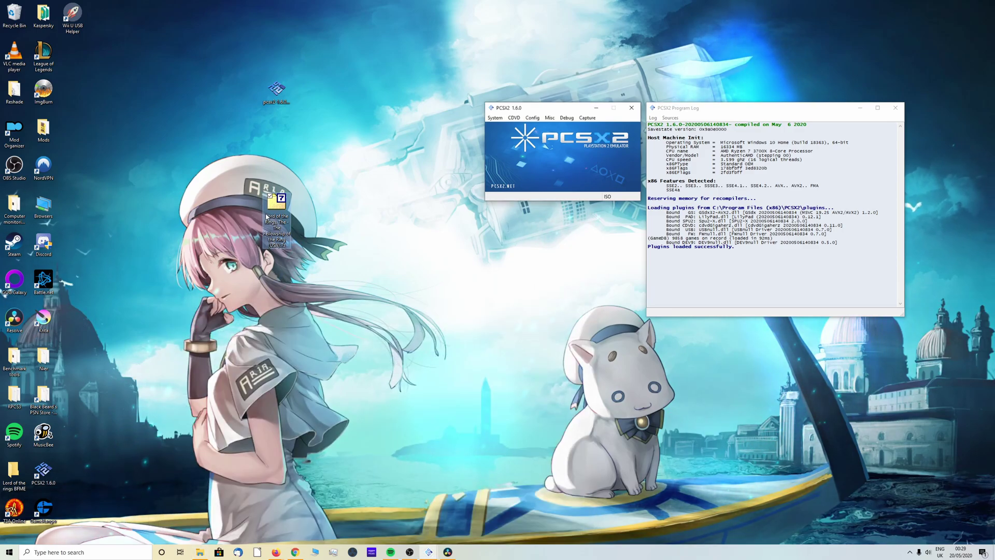
left_click_drag(278, 207, 191, 207)
Create a new desktop folder named 'Games PS2'.
right_click(306, 210)
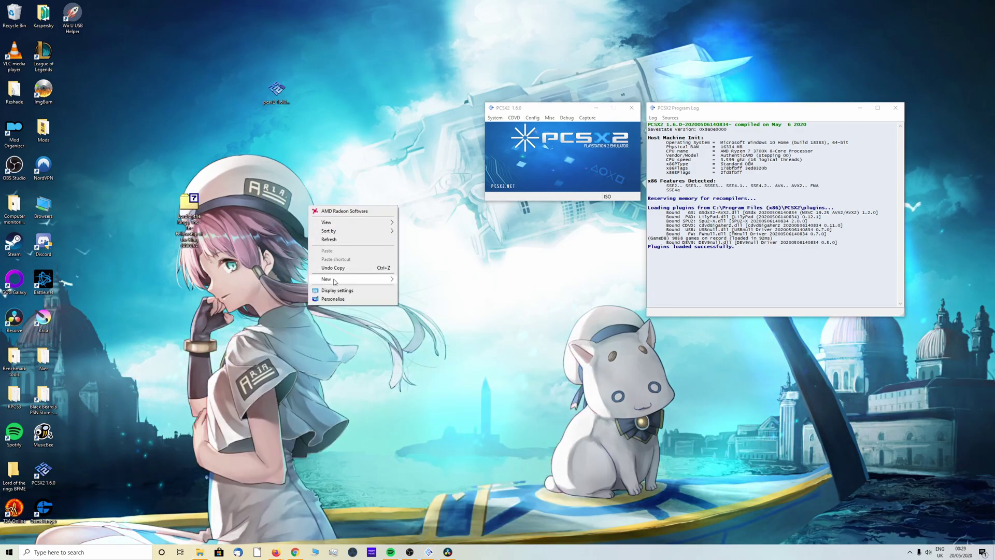
mouse_move(342, 269)
left_click(415, 280)
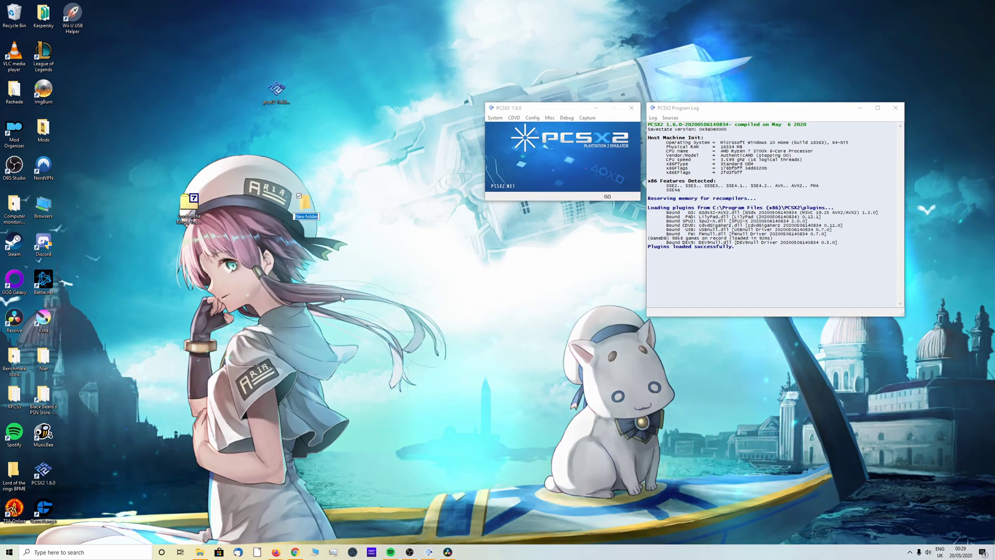
type("Games")
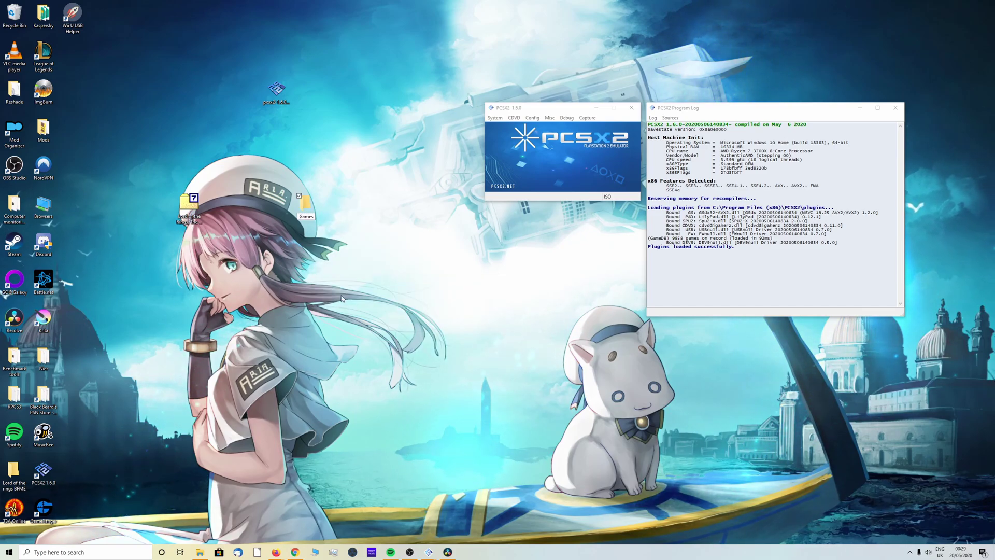
type(" PS2")
left_click(293, 266)
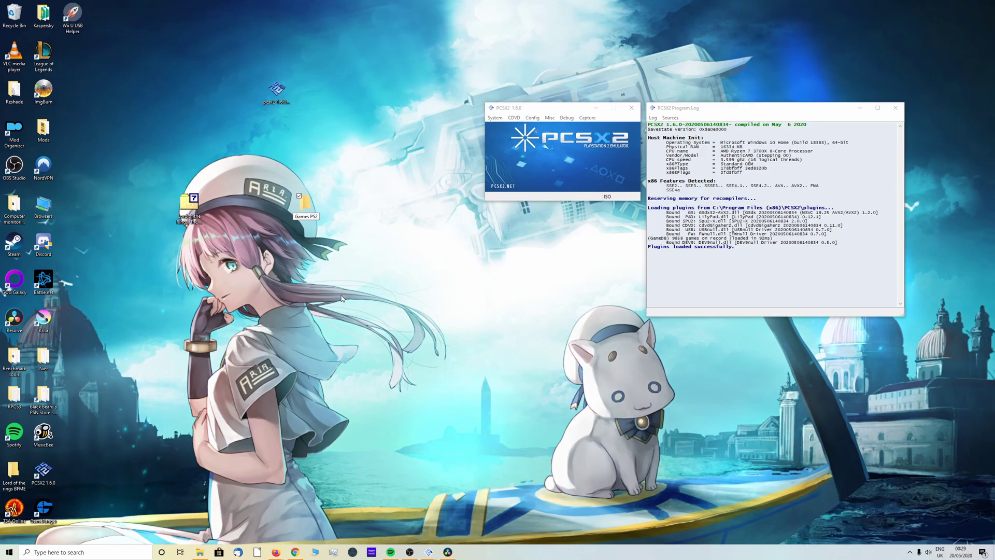
left_click_drag(305, 206, 278, 174)
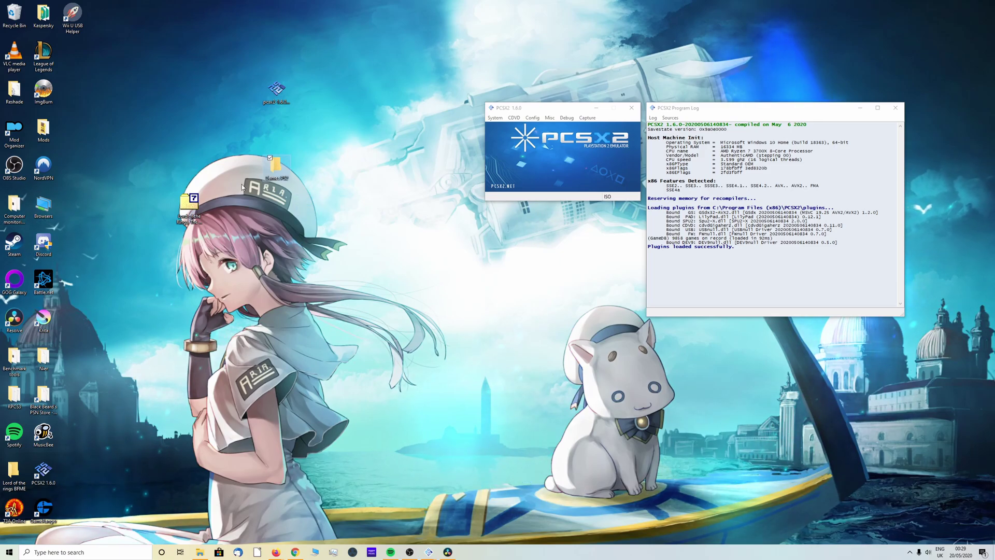
Open the archive in 7-Zip and extract the Lord of the Rings ISO into the Games PS2 folder.
double_click(278, 171)
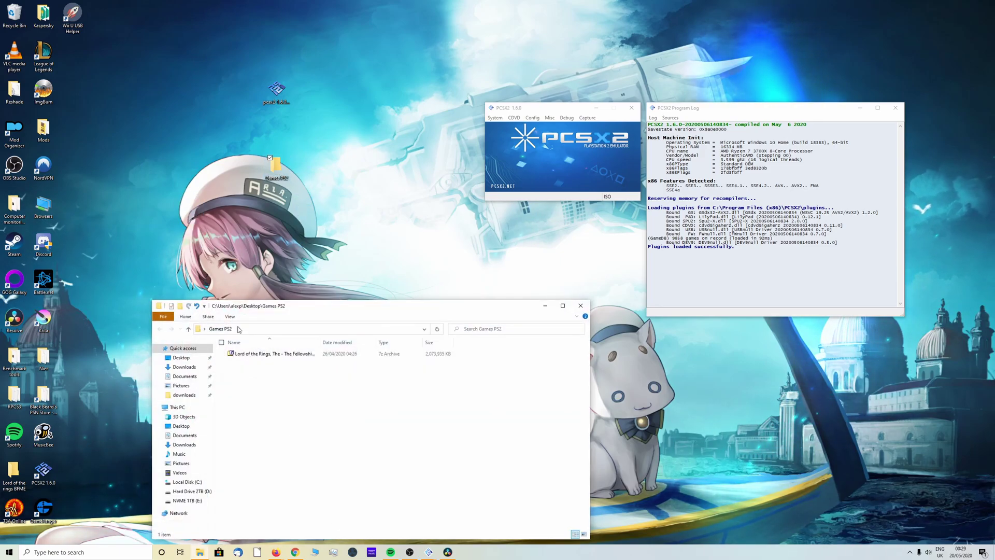
right_click(259, 354)
mouse_move(337, 368)
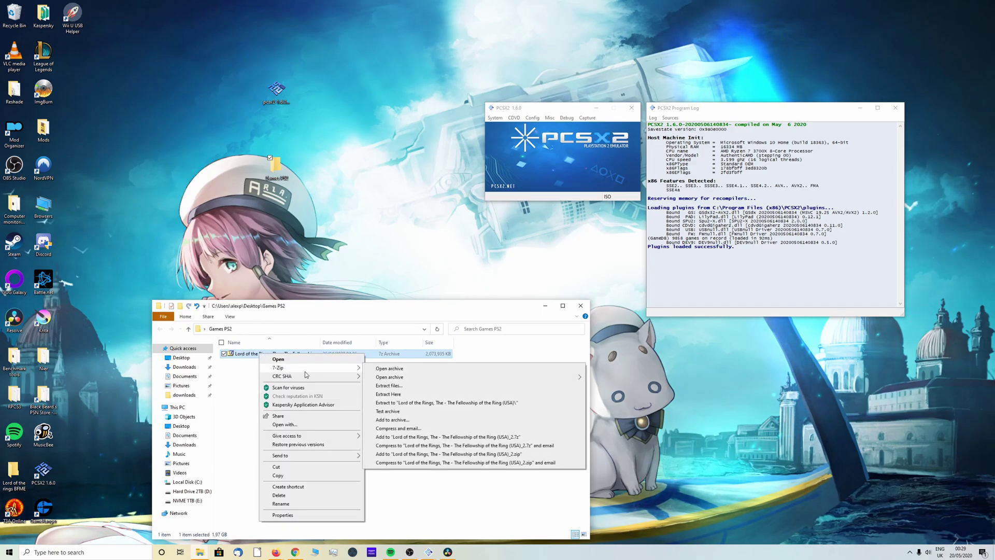
left_click(391, 369)
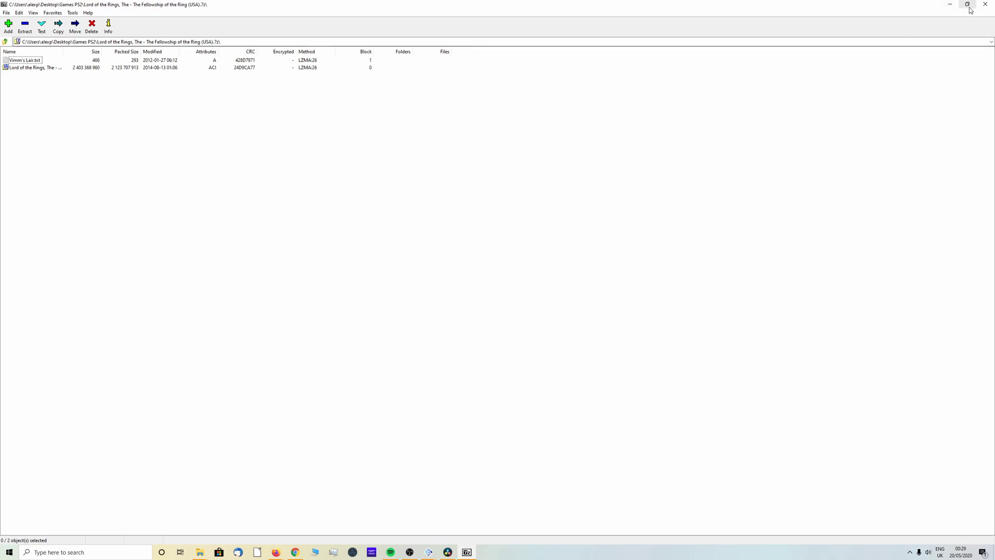
left_click(968, 7)
left_click_drag(298, 181, 258, 310)
left_click_drag(262, 402, 269, 403)
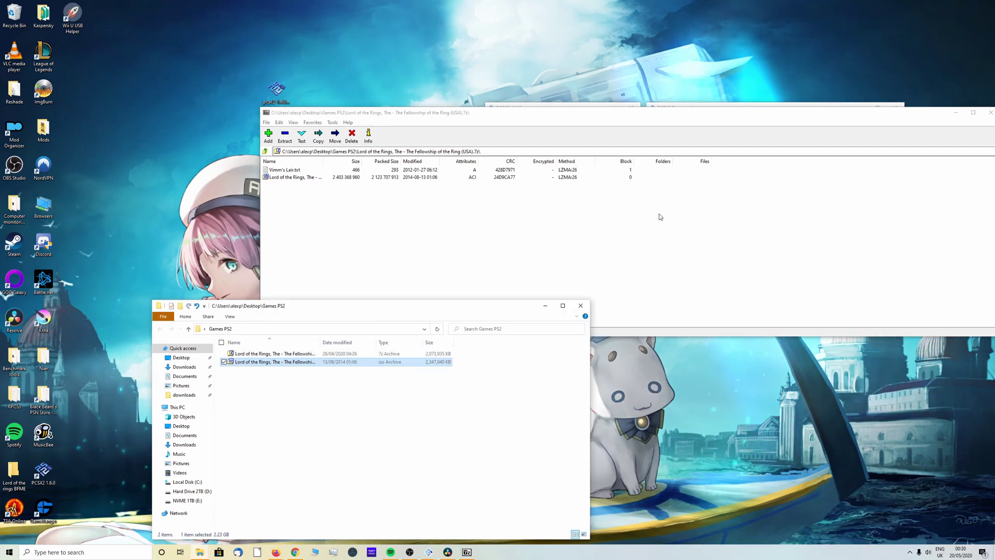
Close the 7-Zip archive window and select the 7z archive in the Games PS2 folder.
left_click_drag(396, 308, 392, 246)
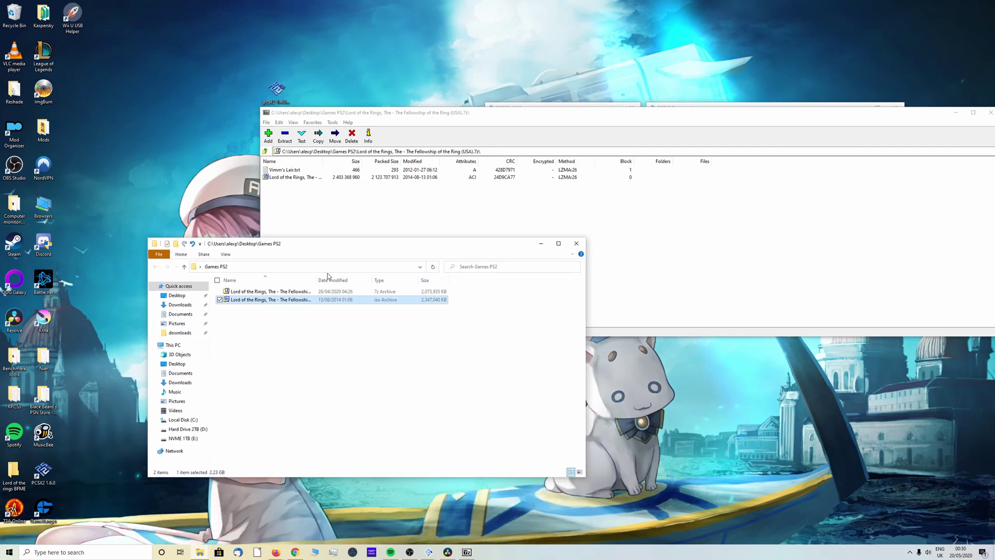
left_click(677, 129)
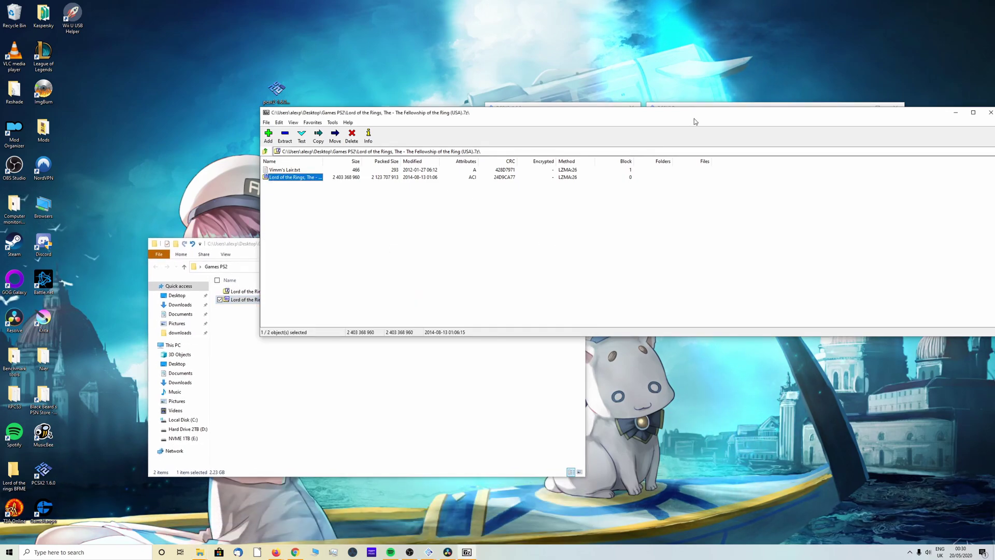
left_click_drag(695, 114, 482, 107)
left_click(783, 105)
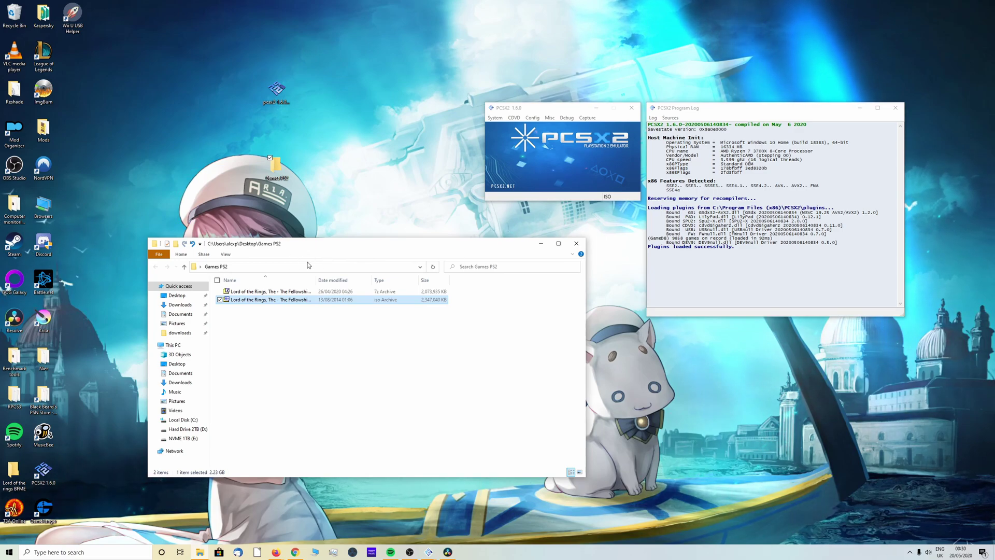
left_click(255, 293)
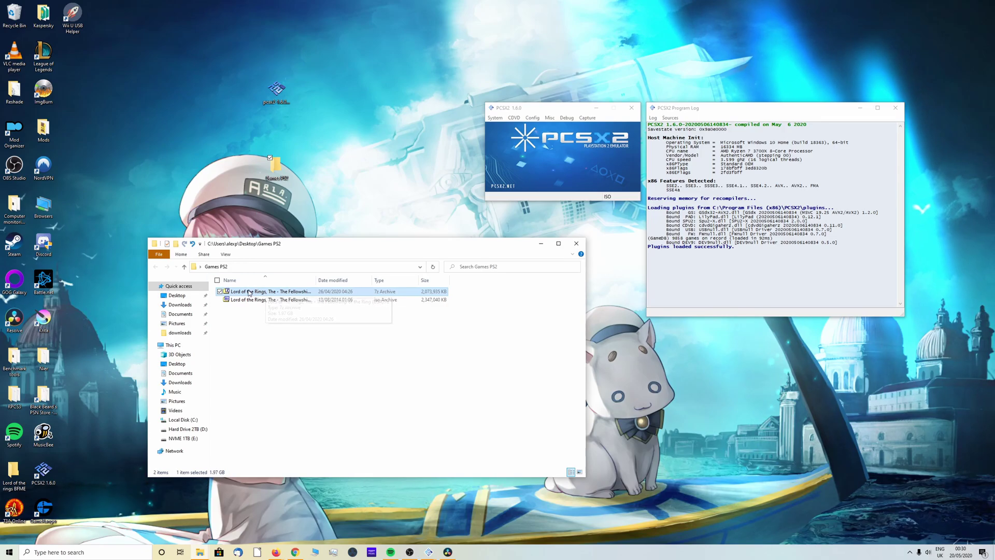
Load the Lord of the Rings ISO from Desktop\Games PS2 as the game disc.
left_click(576, 243)
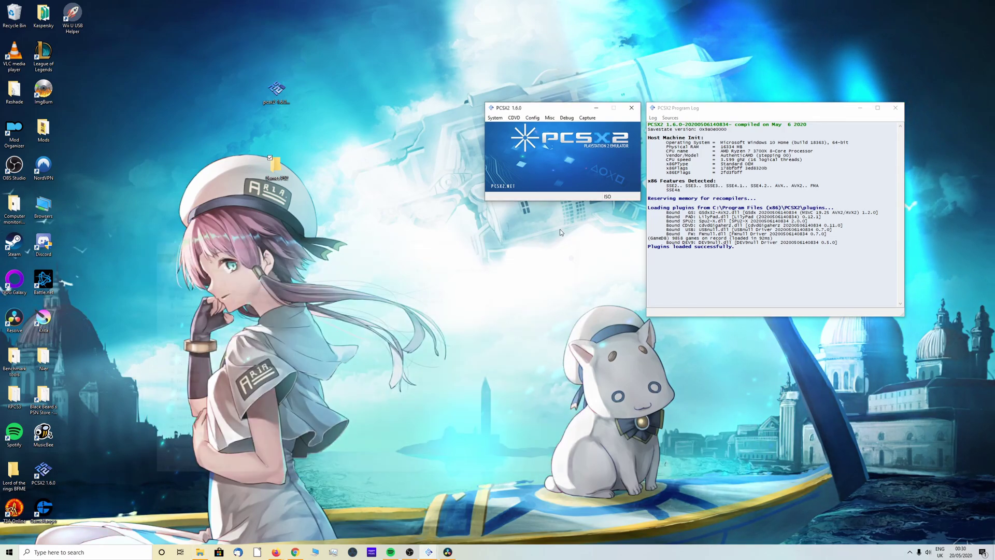
left_click(495, 118)
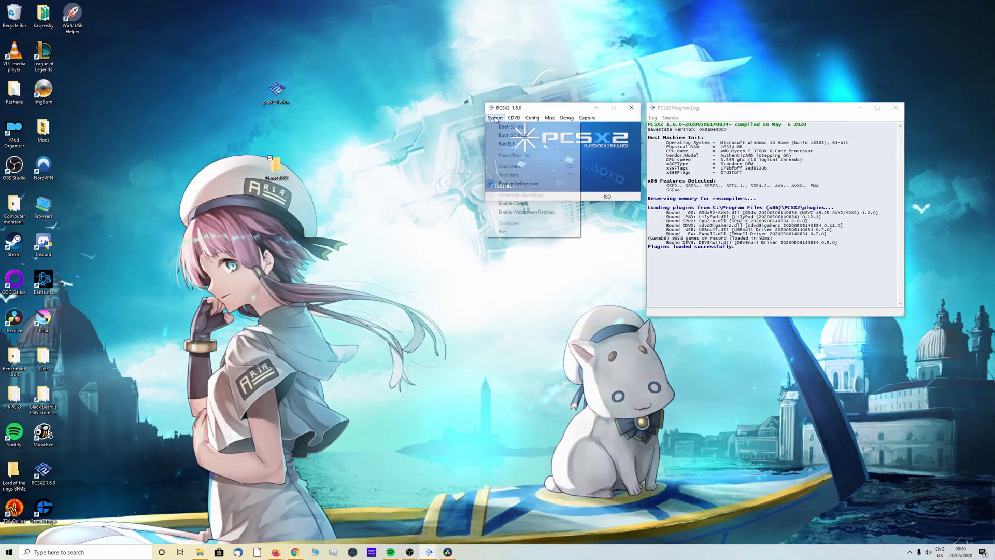
mouse_move(513, 119)
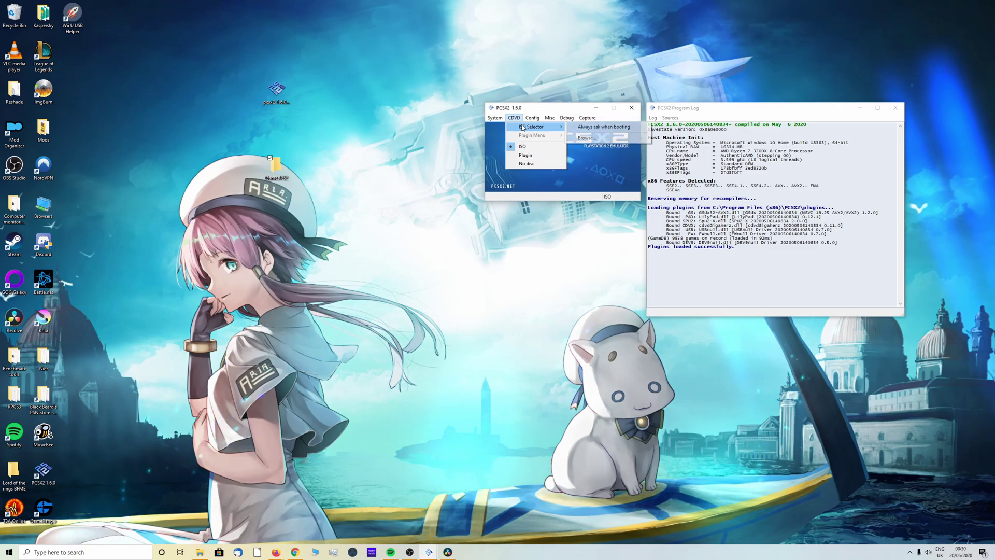
left_click(587, 138)
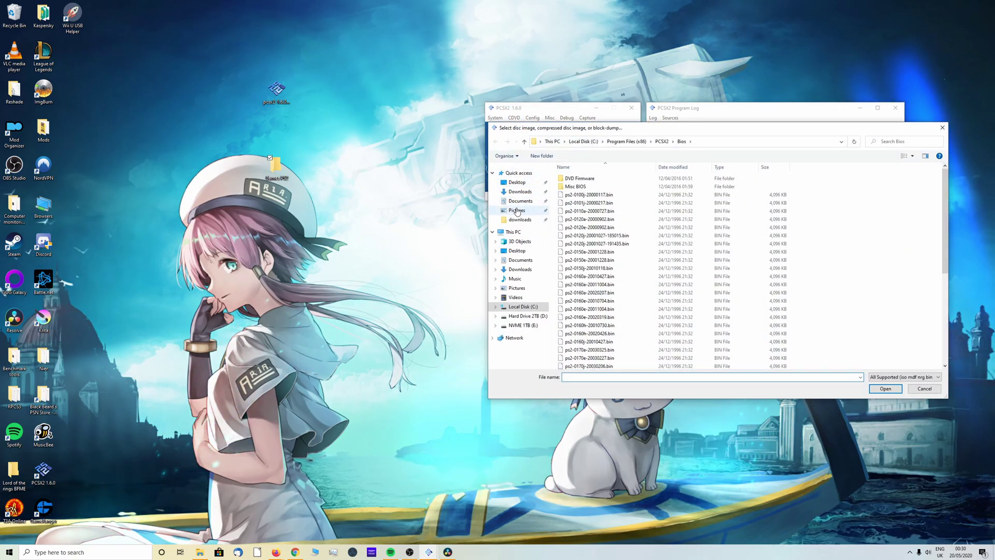
left_click(517, 184)
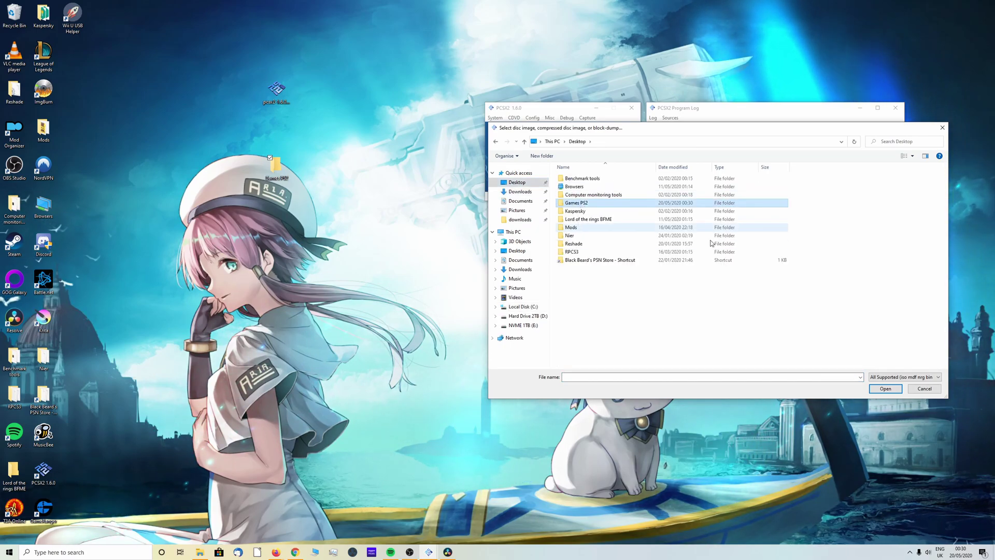
double_click(576, 203)
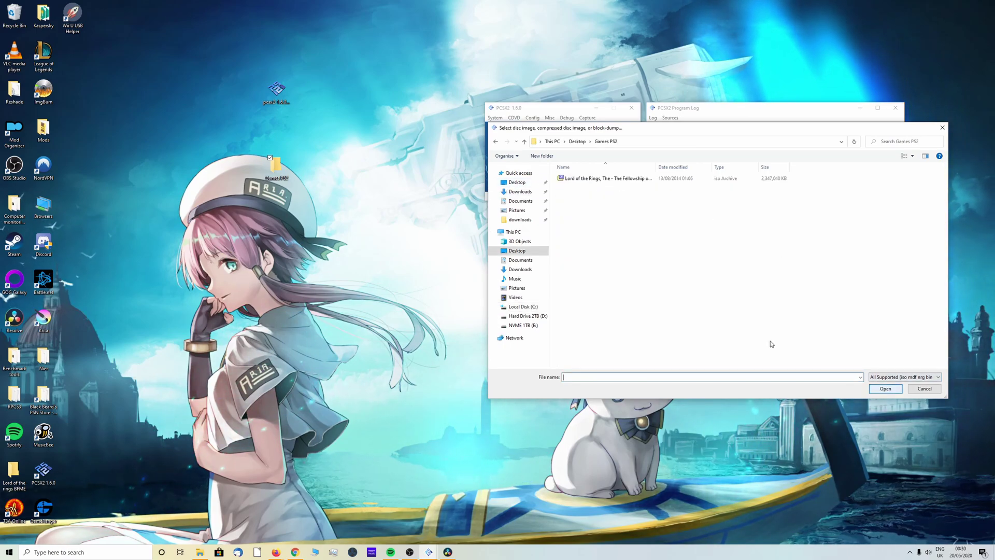
left_click(596, 178)
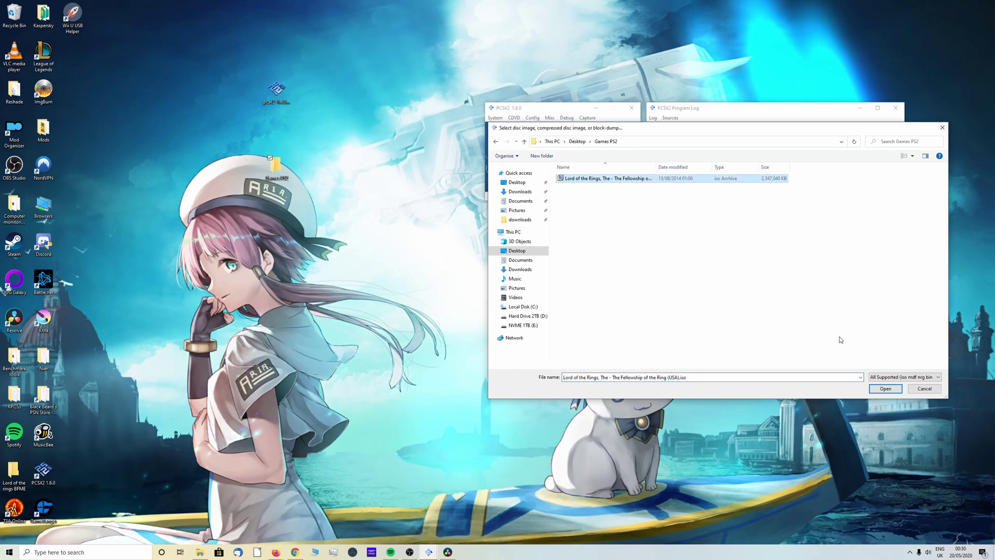
left_click(886, 388)
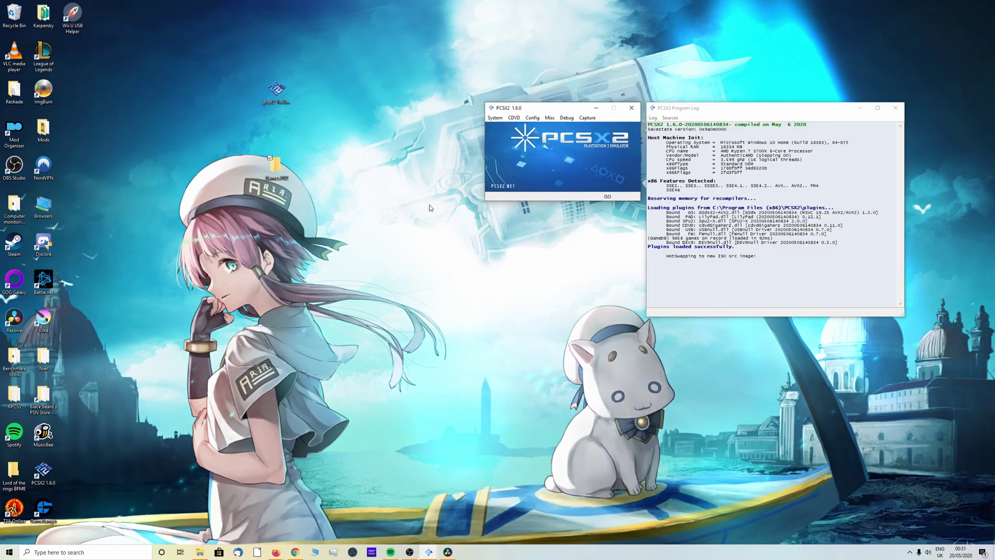
Check in the menu that the Lord of the Rings ISO is now selected.
left_click(514, 118)
mouse_move(539, 126)
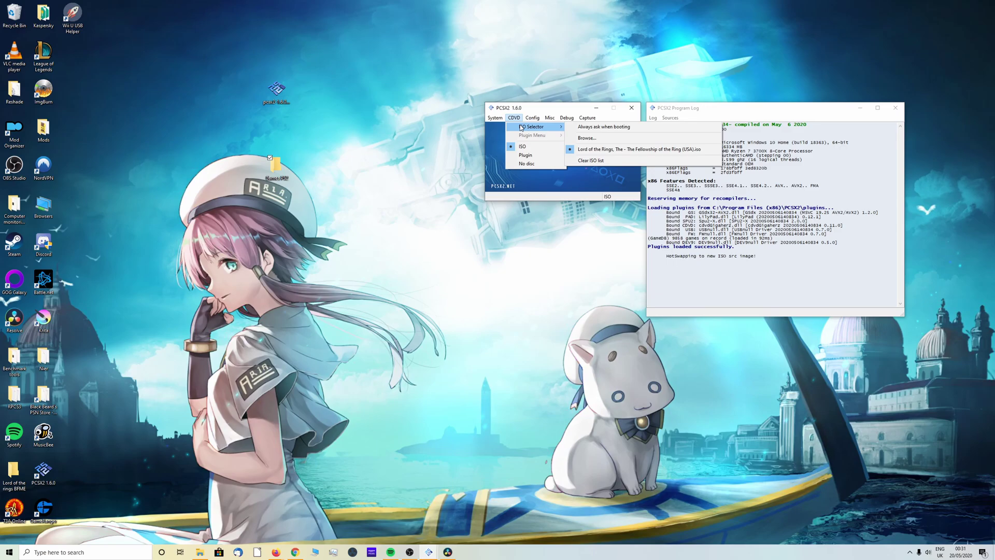
mouse_move(496, 119)
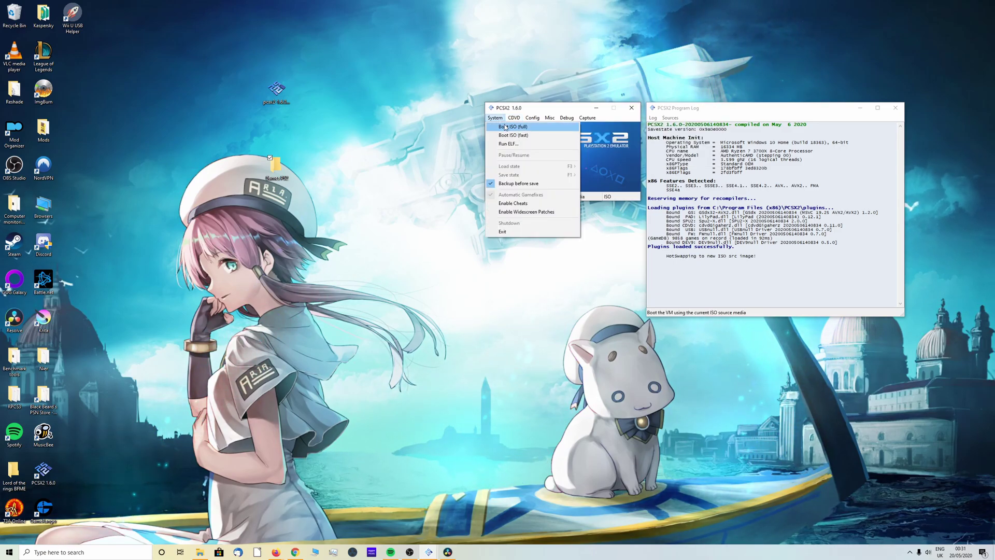
Full-boot the Lord of the Rings ISO, keep English as the BIOS language, and accept the time zone.
left_click(505, 127)
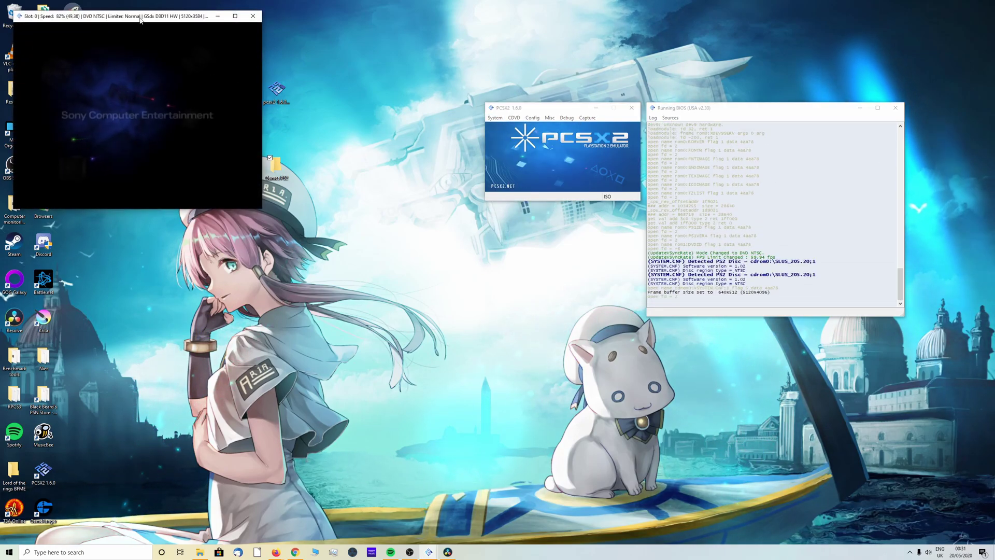
left_click_drag(142, 19, 355, 150)
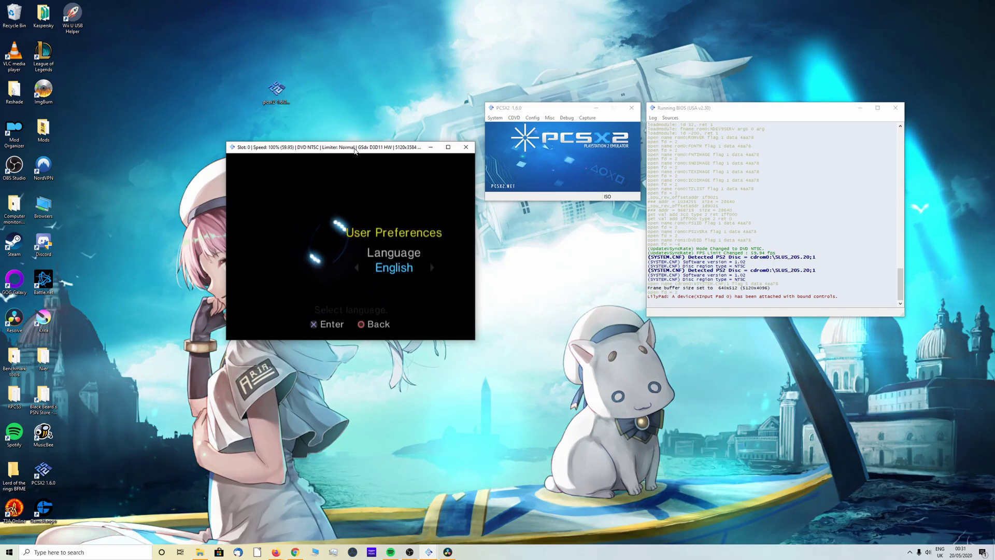
key("Right")
key("Left")
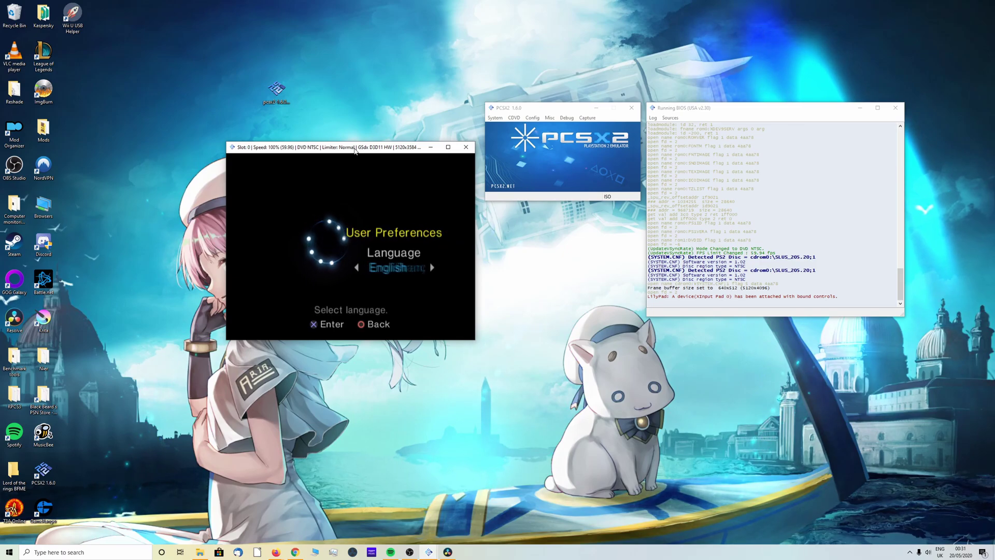
key("Left")
key("Right")
key("Return")
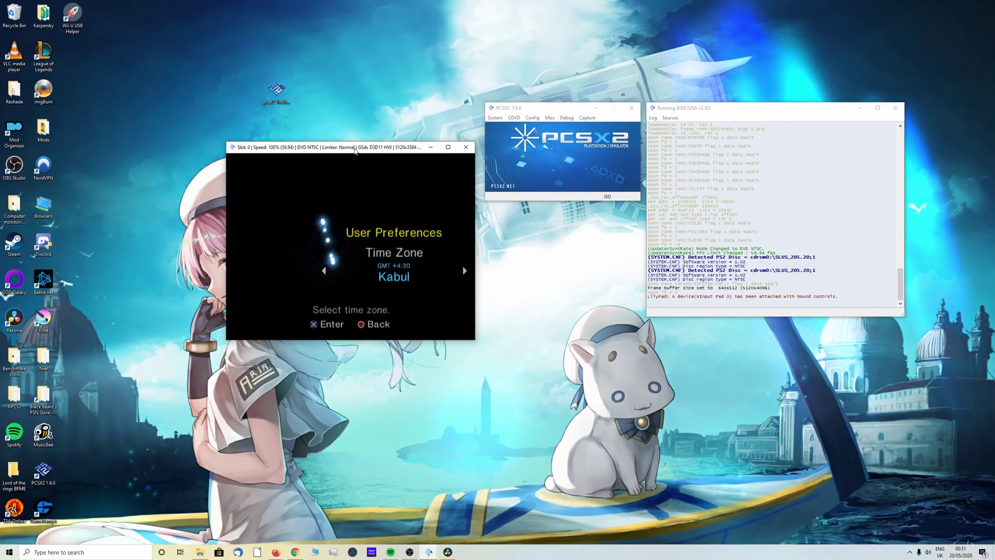
key("Return")
key("Return")
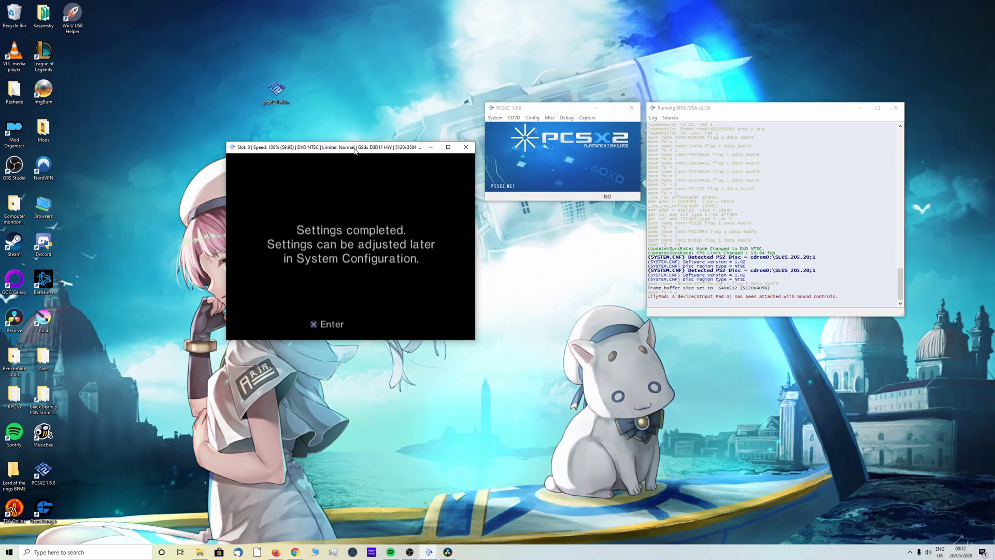
Confirm the completed console settings and choose memory card slot 1 for saves.
key("Return")
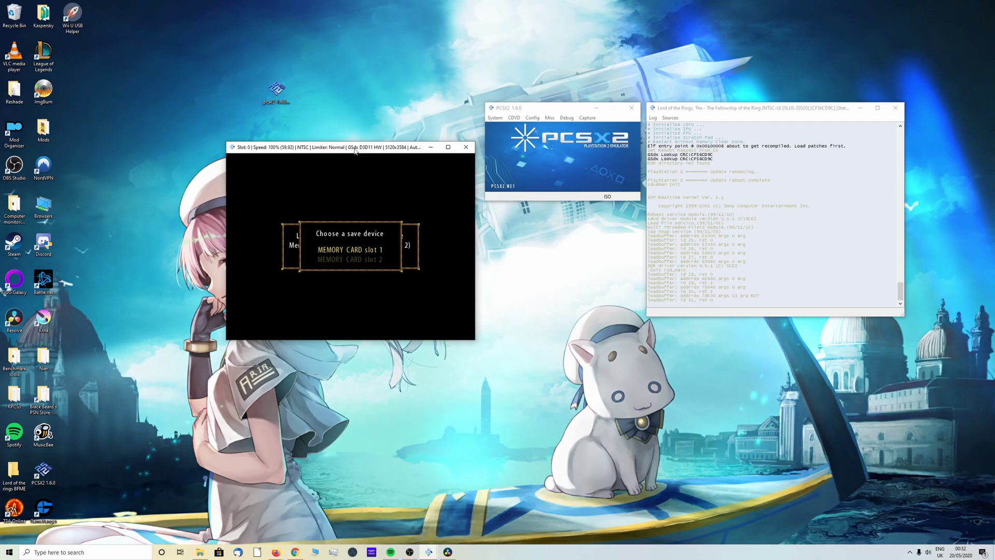
key("Return")
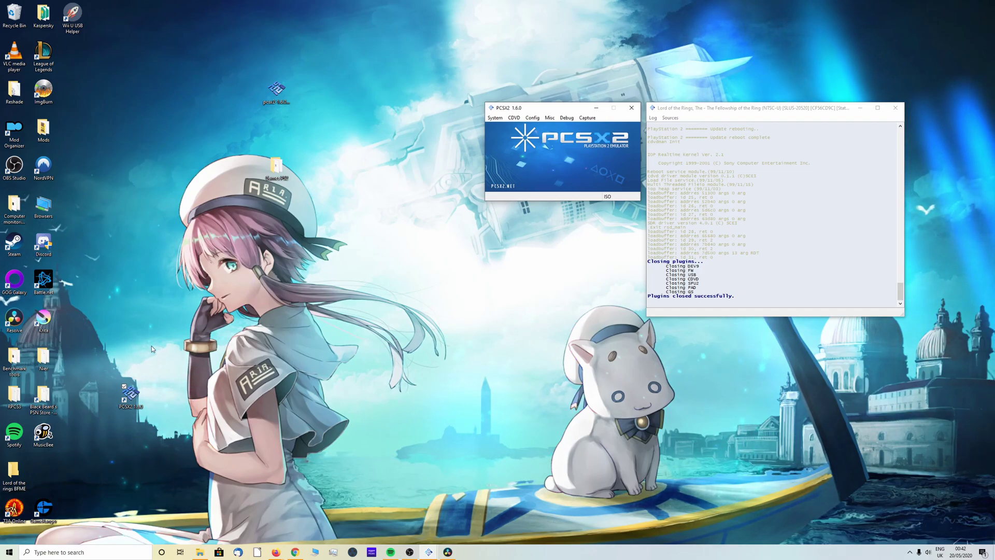
Open the PCSX2 install folder and the PCSX2_backup folder side by side.
right_click(134, 396)
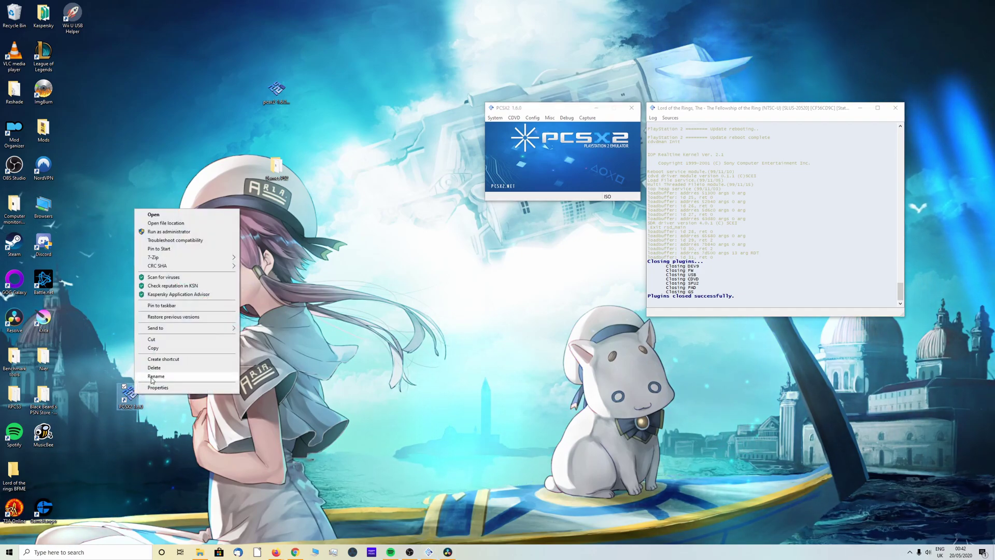
left_click(166, 223)
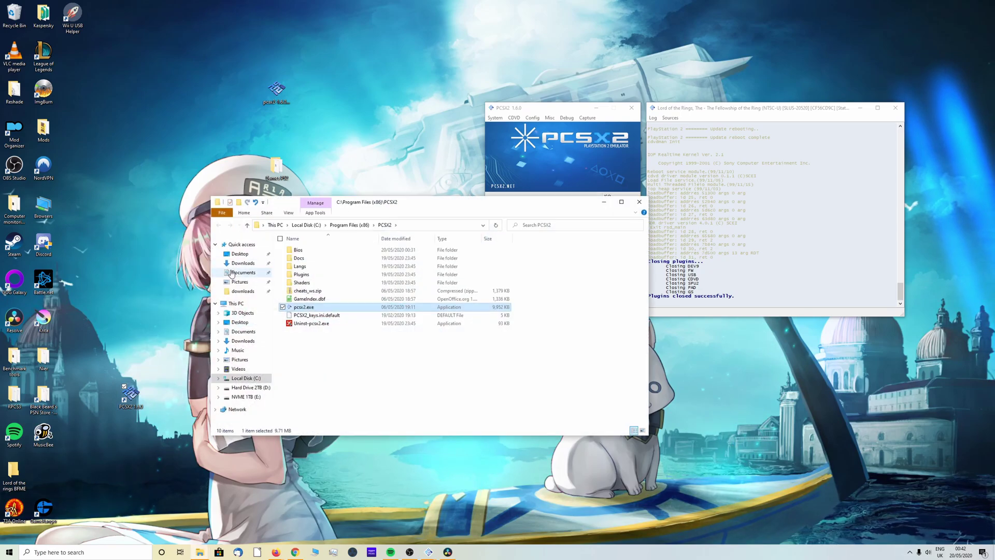
left_click(6, 554)
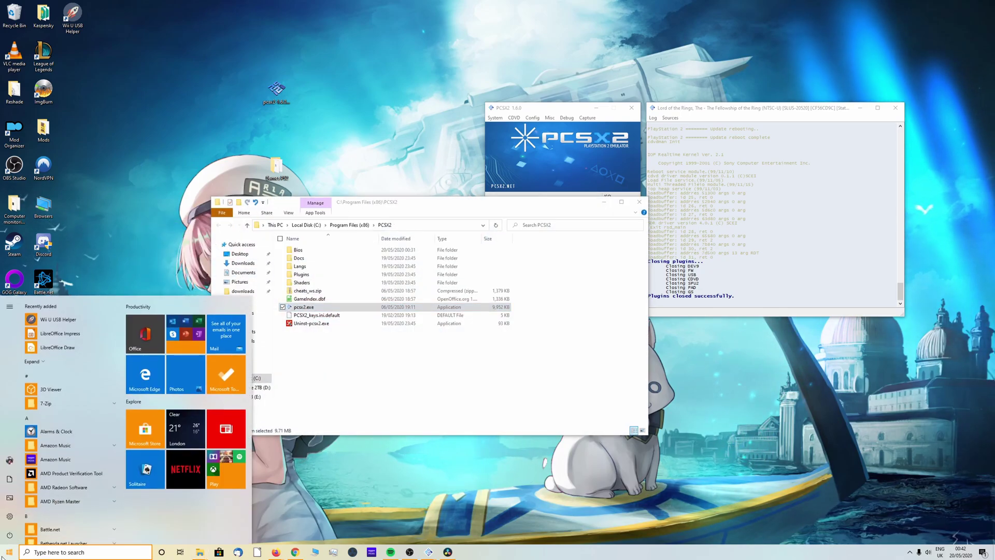
type("pcs")
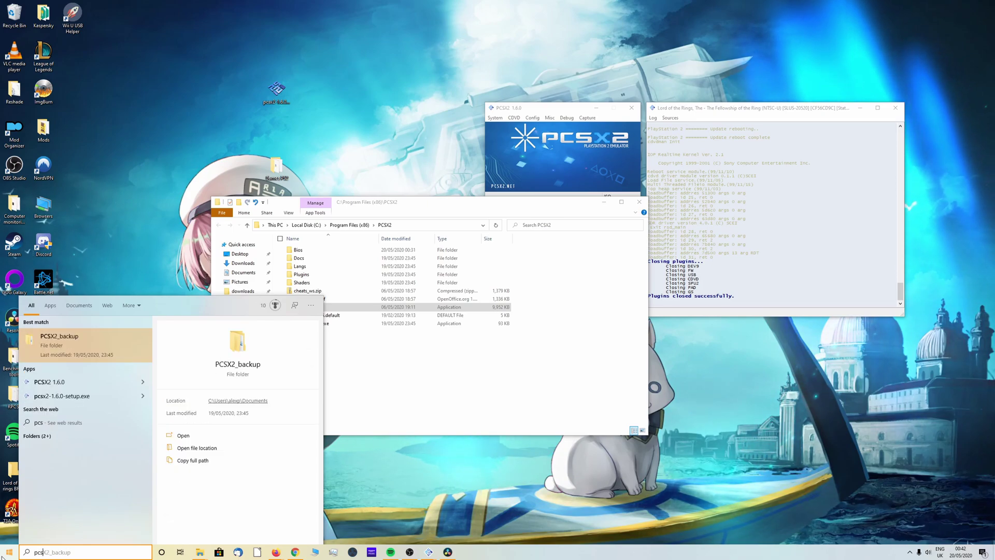
left_click(62, 337)
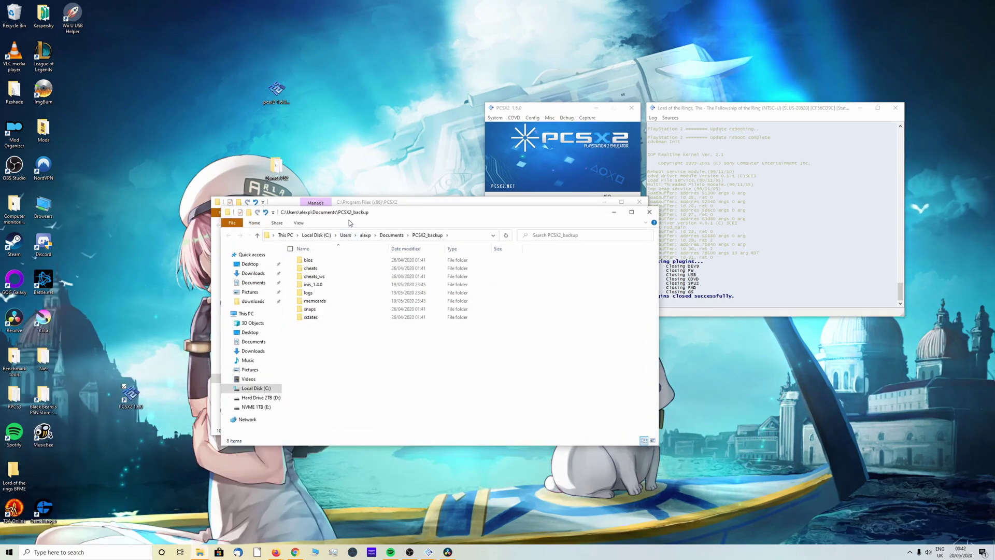
left_click_drag(349, 223, 682, 188)
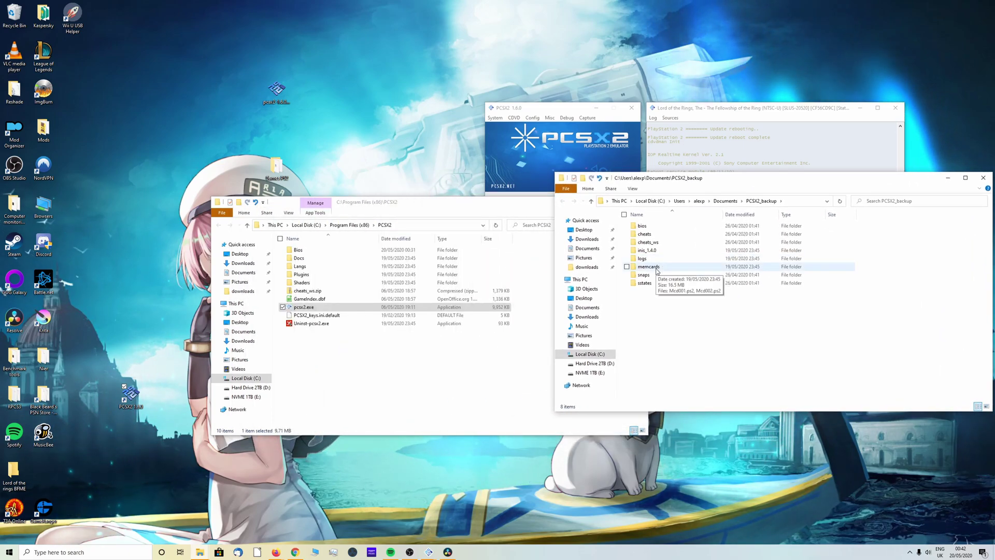
Copy the memcards folder into C:\Program Files (x86)\PCSX2 with administrator permission, then open it to check.
left_click(656, 269)
right_click(658, 268)
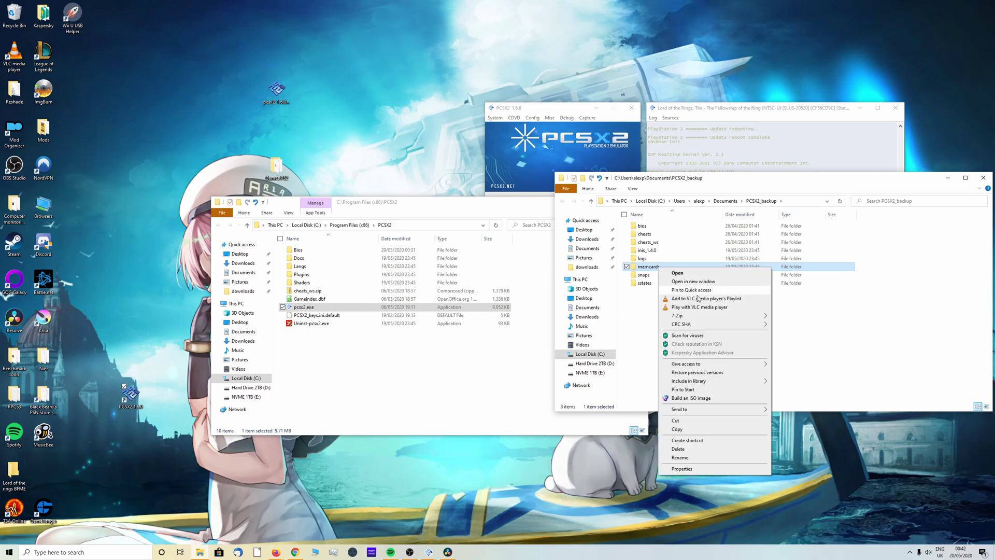
left_click(687, 432)
left_click(359, 351)
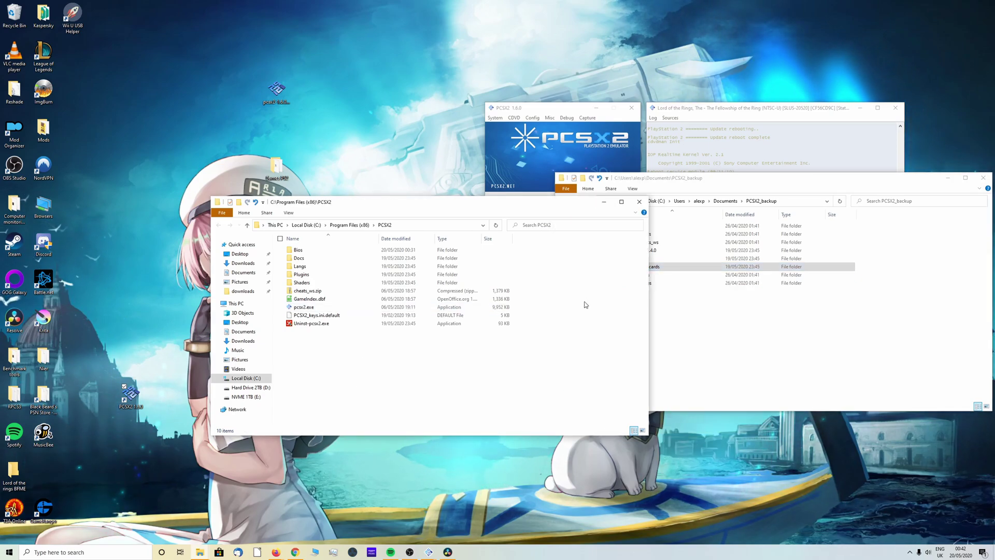
left_click_drag(549, 202, 390, 207)
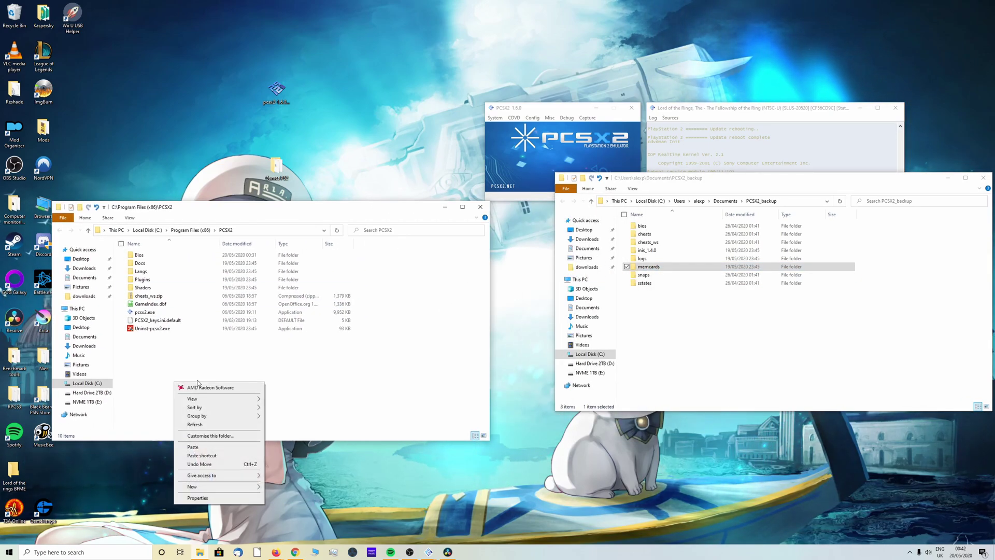
left_click(193, 447)
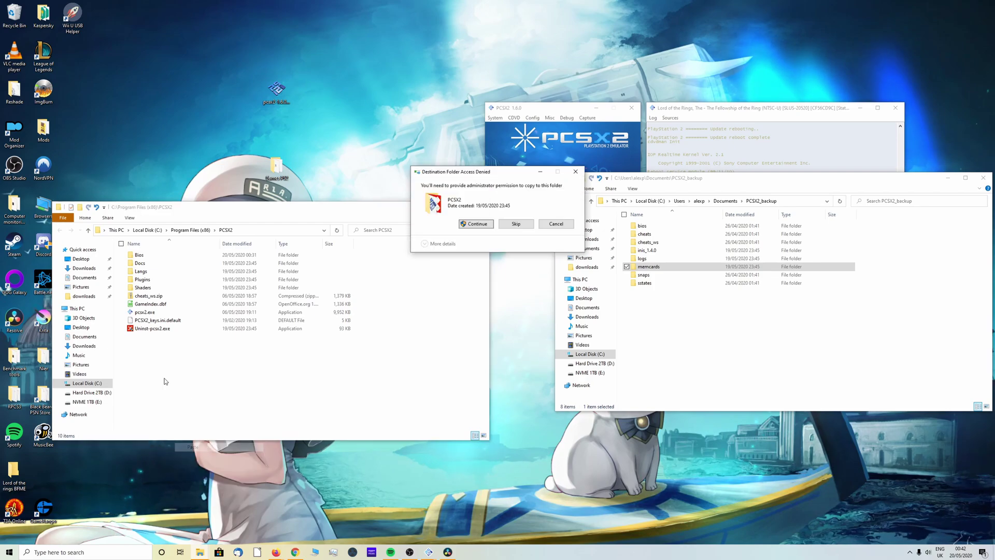
left_click(478, 225)
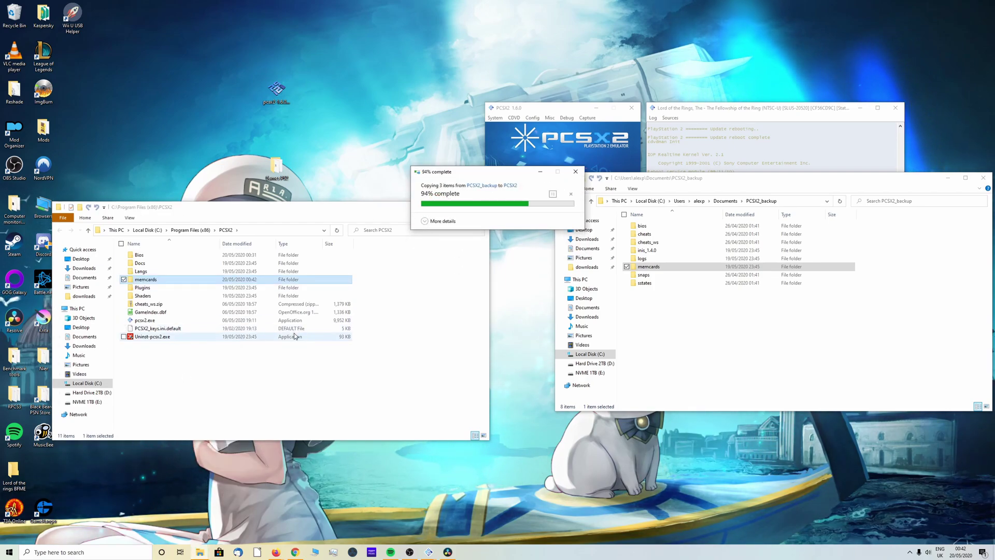
double_click(146, 279)
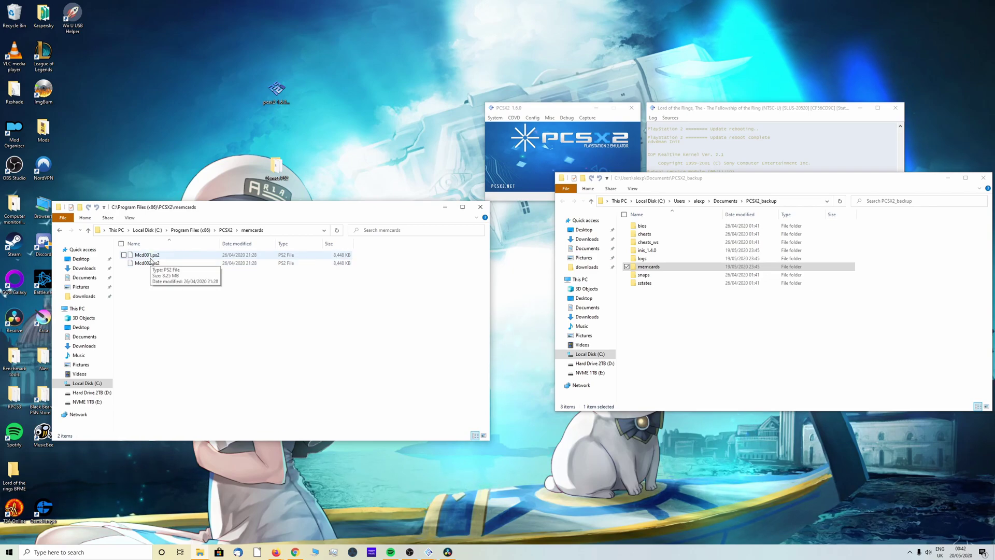
Go back to the C:\Program Files (x86)\PCSX2 folder, which now lists memcards.
key("alt+Left")
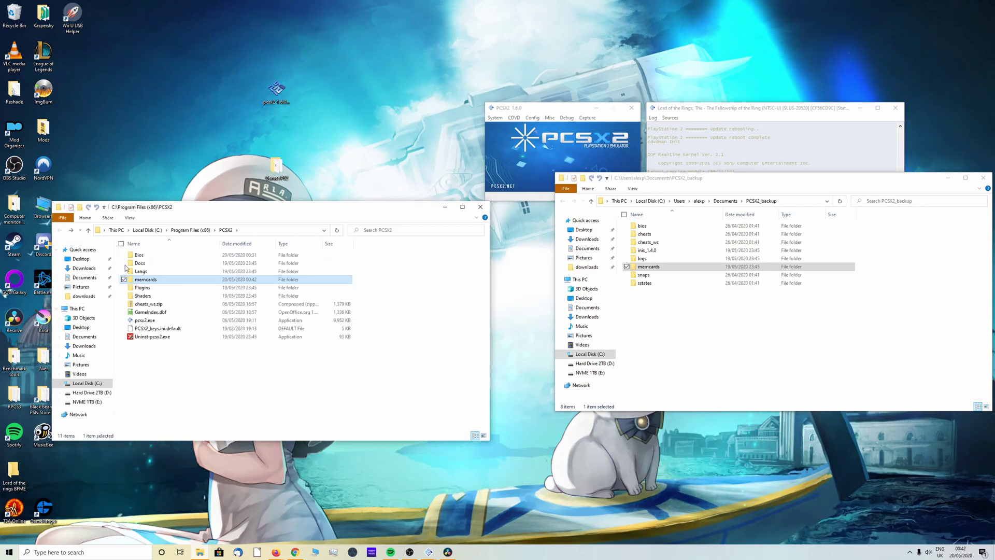